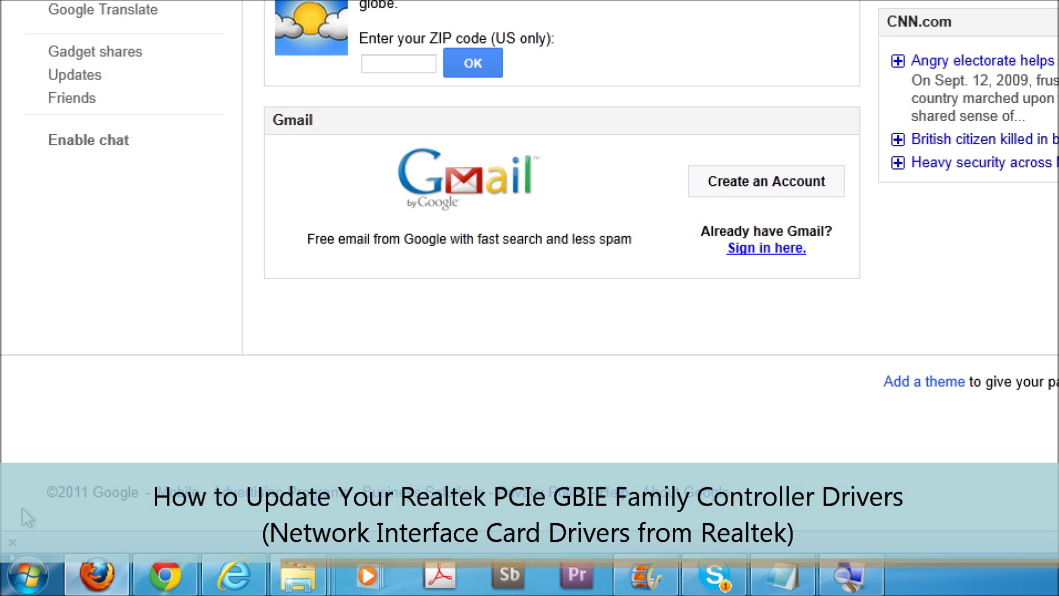
Launch Device Manager by running devmgmt.msc from the Start menu search
click(27, 577)
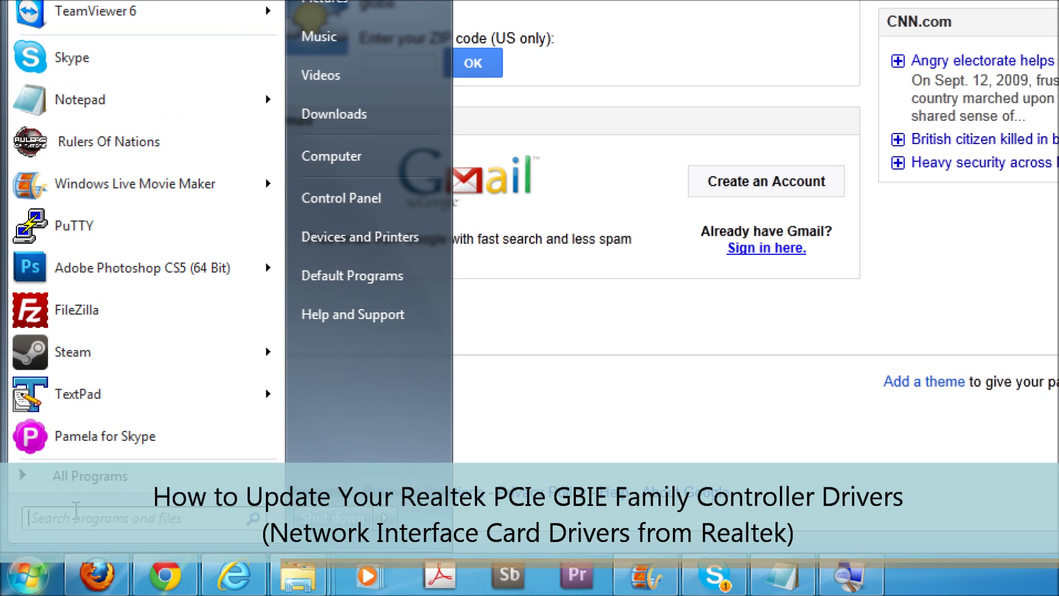
click(68, 519)
text(dev)
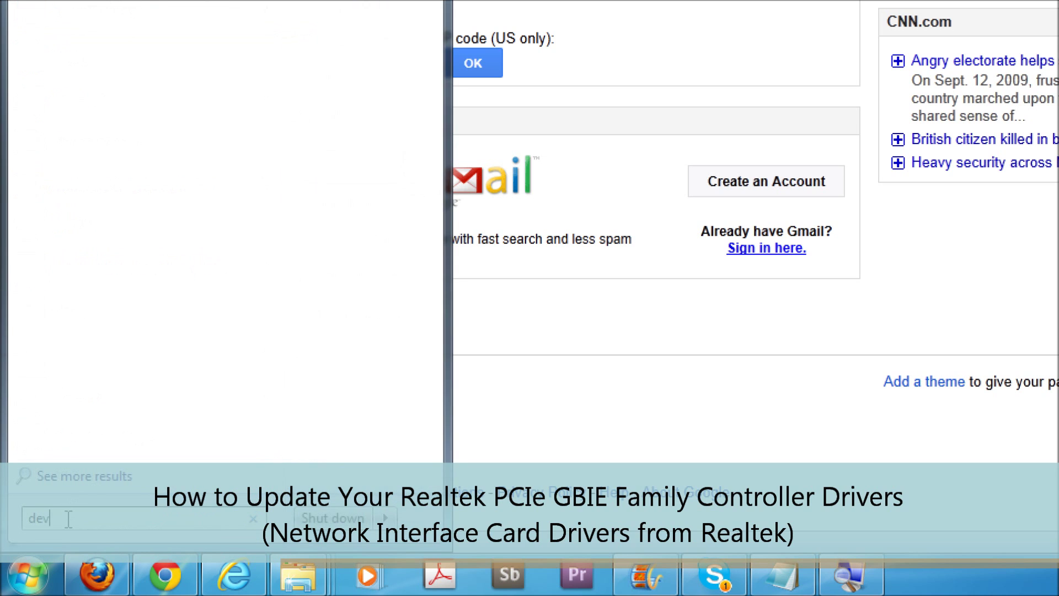
text(mgmt.msc)
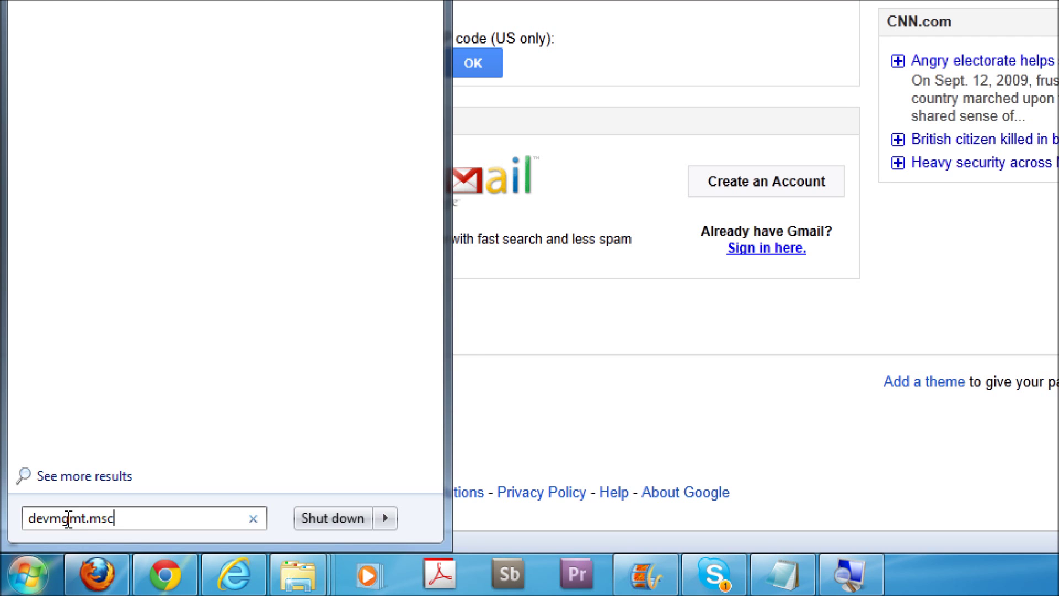
key(Return)
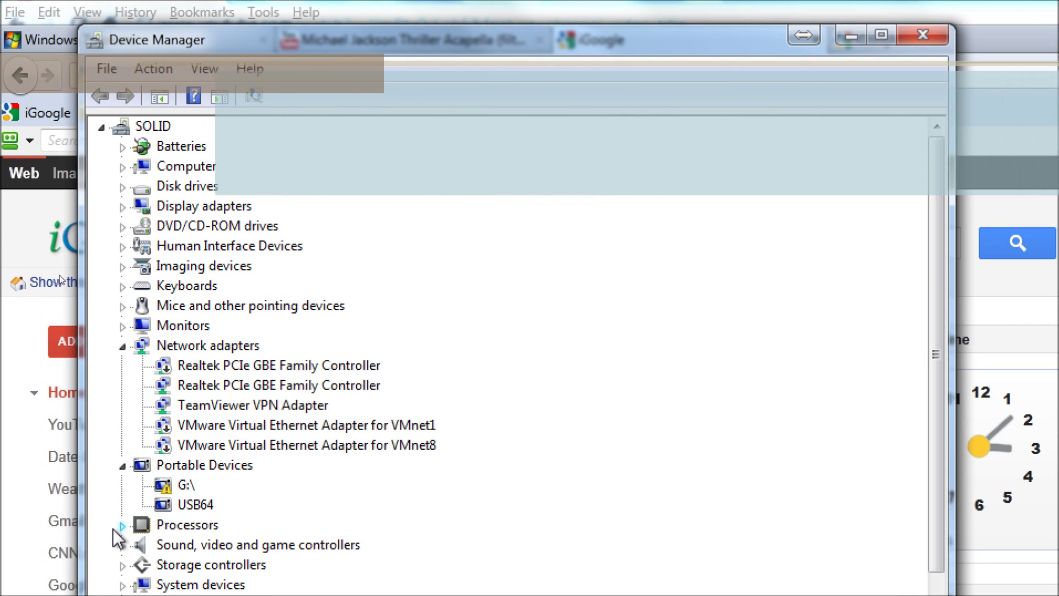
Open Properties for the first Realtek PCIe GBE Family Controller
click(122, 526)
click(219, 285)
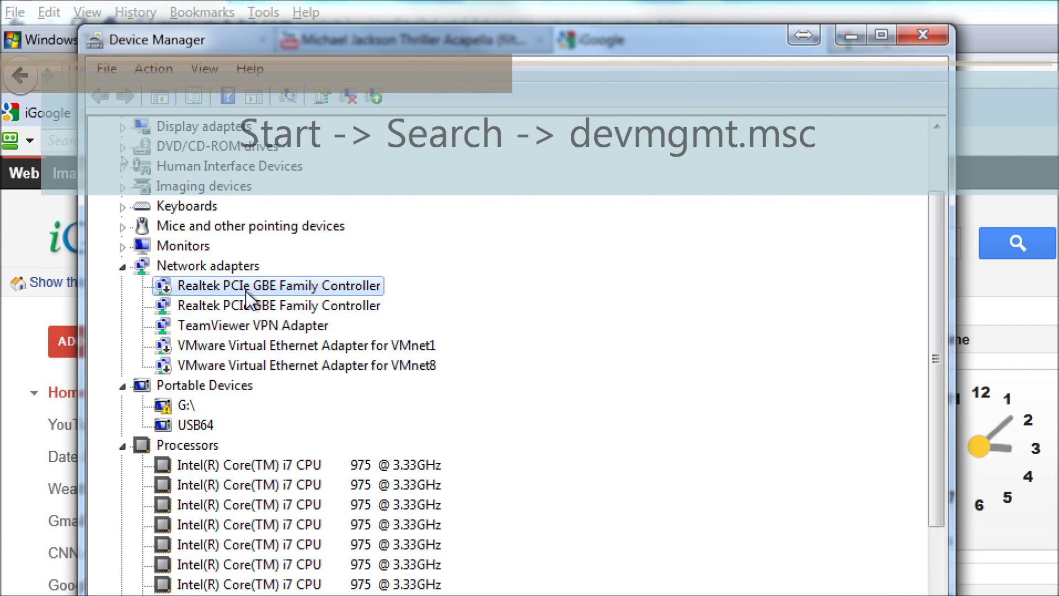
right_click(331, 288)
click(414, 419)
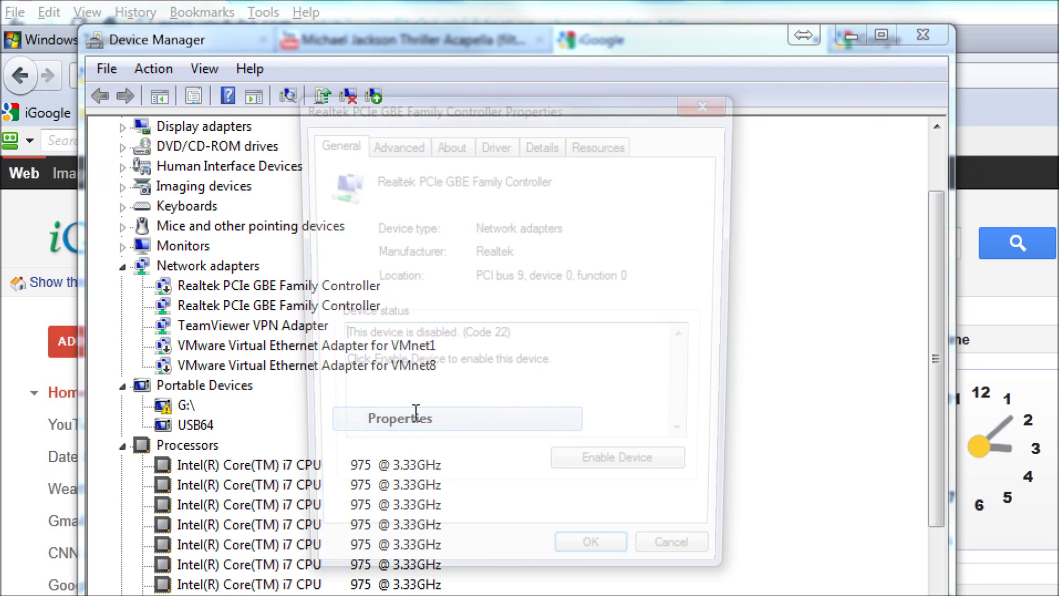
Review its Advanced, About, Driver and Details tabs, ending on General showing Code 22
click(415, 143)
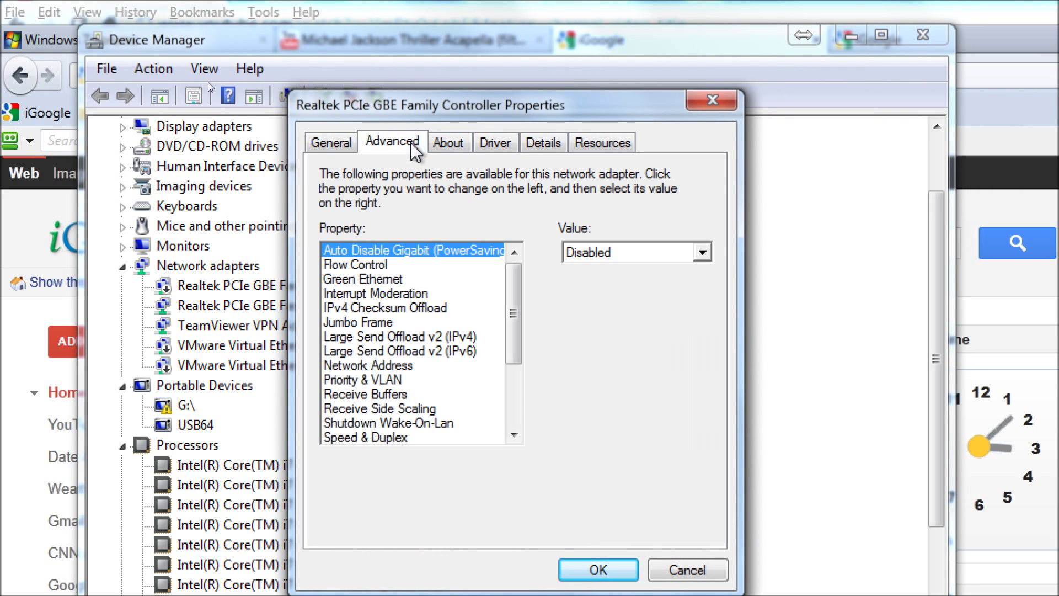
click(445, 143)
click(486, 143)
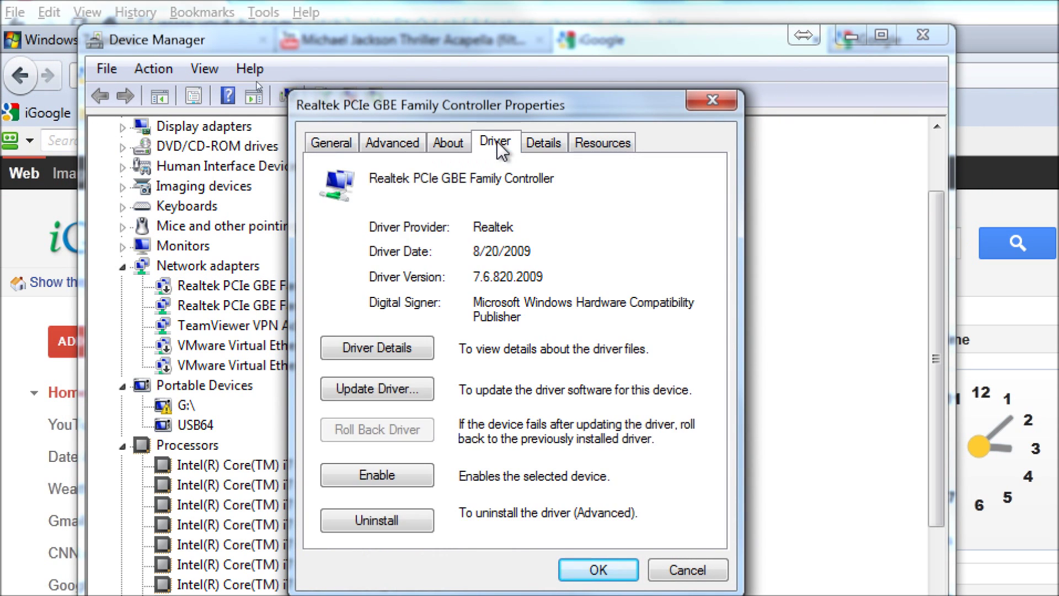
click(558, 144)
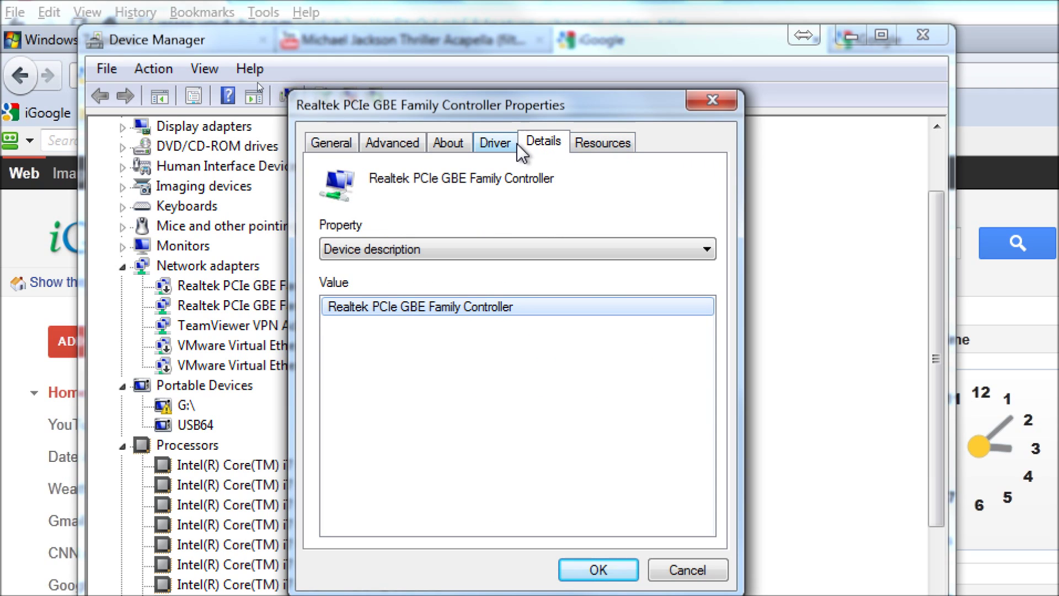
click(312, 144)
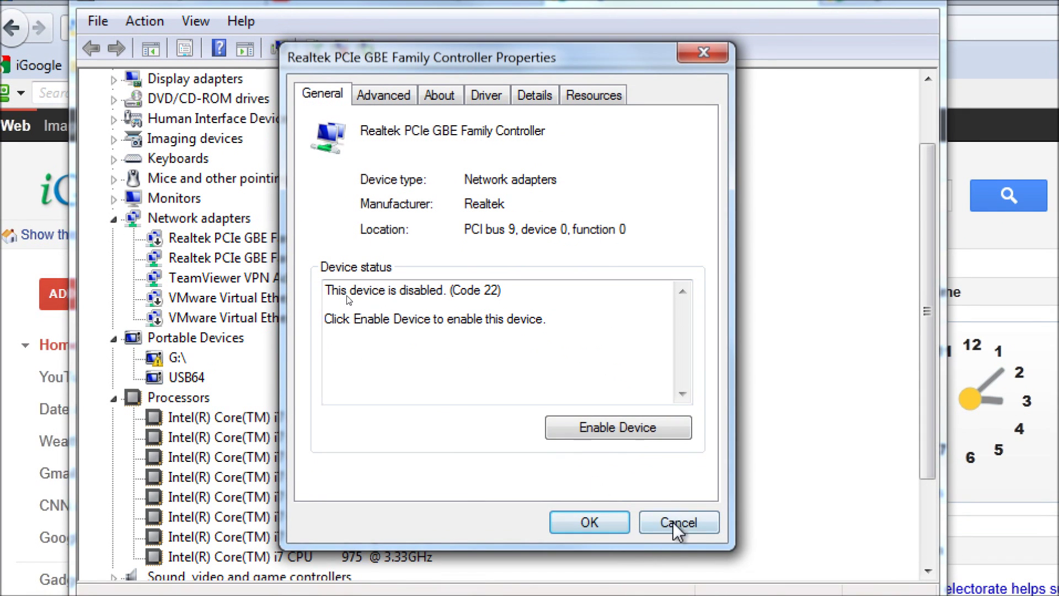
Close the first dialog and review the second Realtek controller's Advanced, About, Details and Driver tabs
click(678, 523)
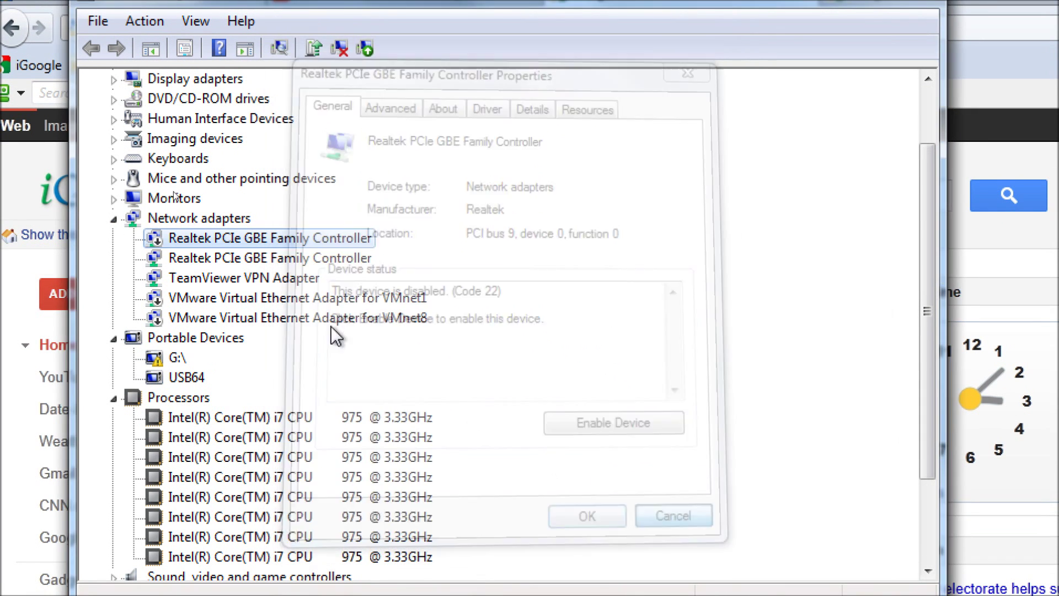
double_click(340, 259)
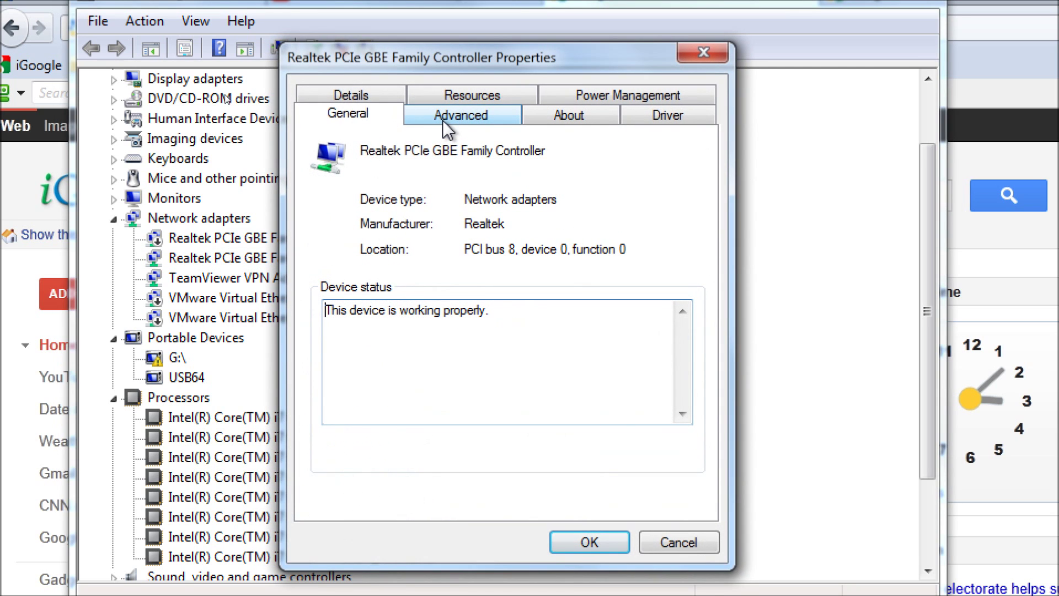
click(443, 118)
click(353, 118)
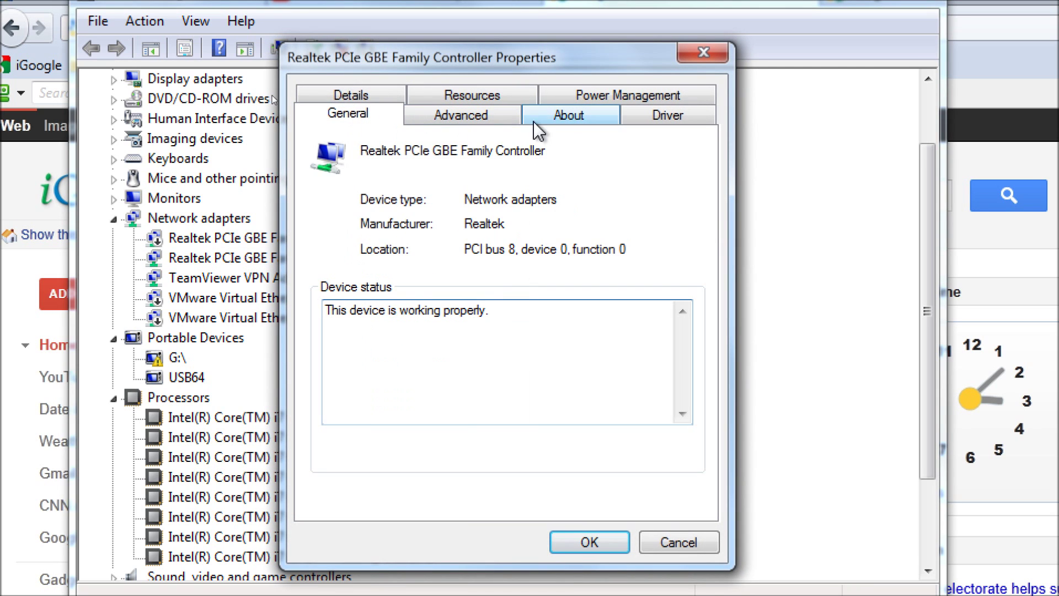
click(561, 121)
click(347, 110)
click(355, 97)
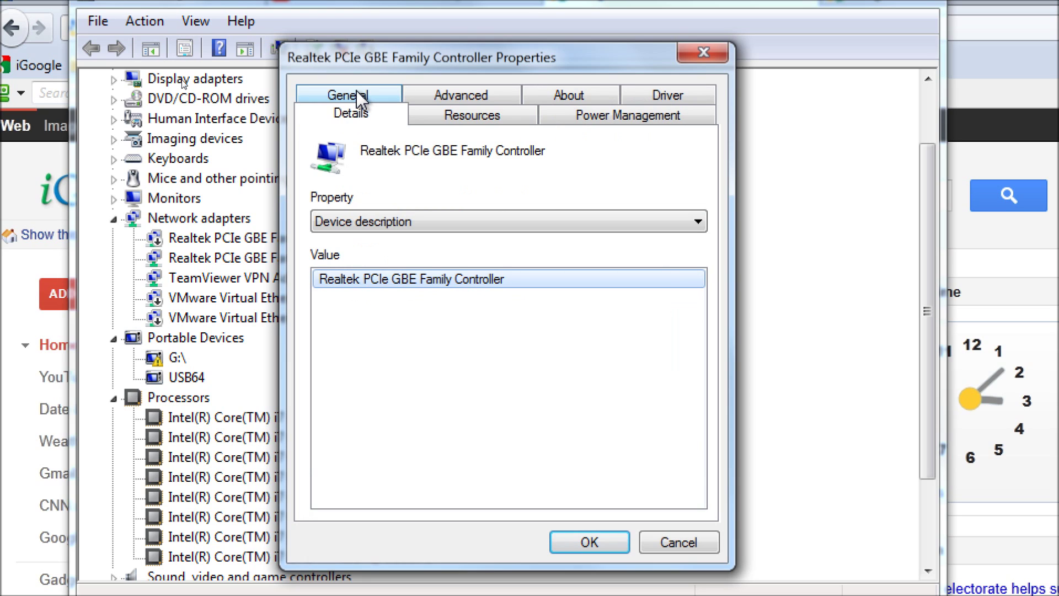
click(359, 98)
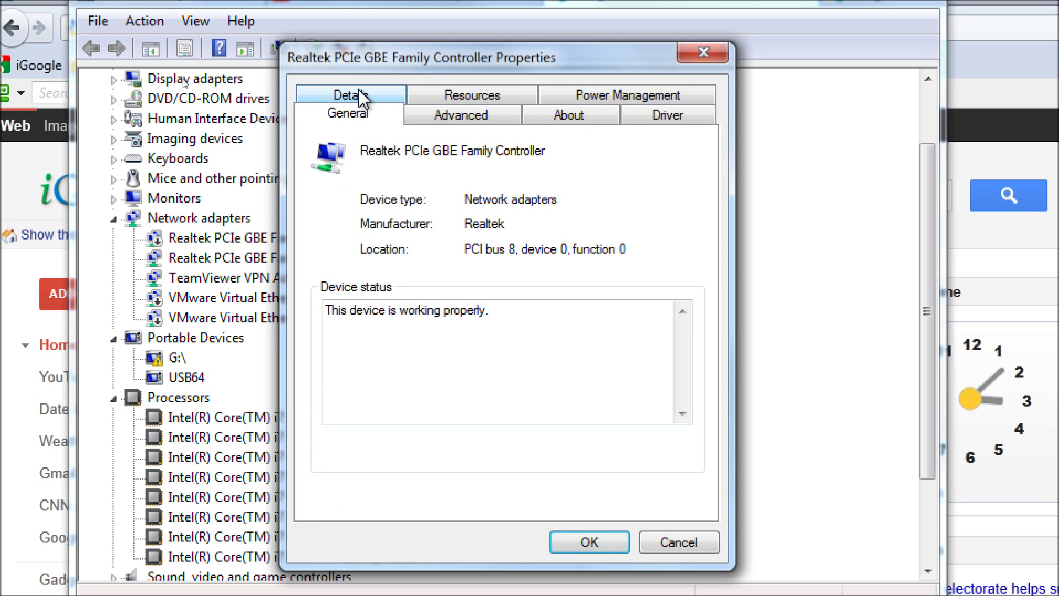
click(665, 116)
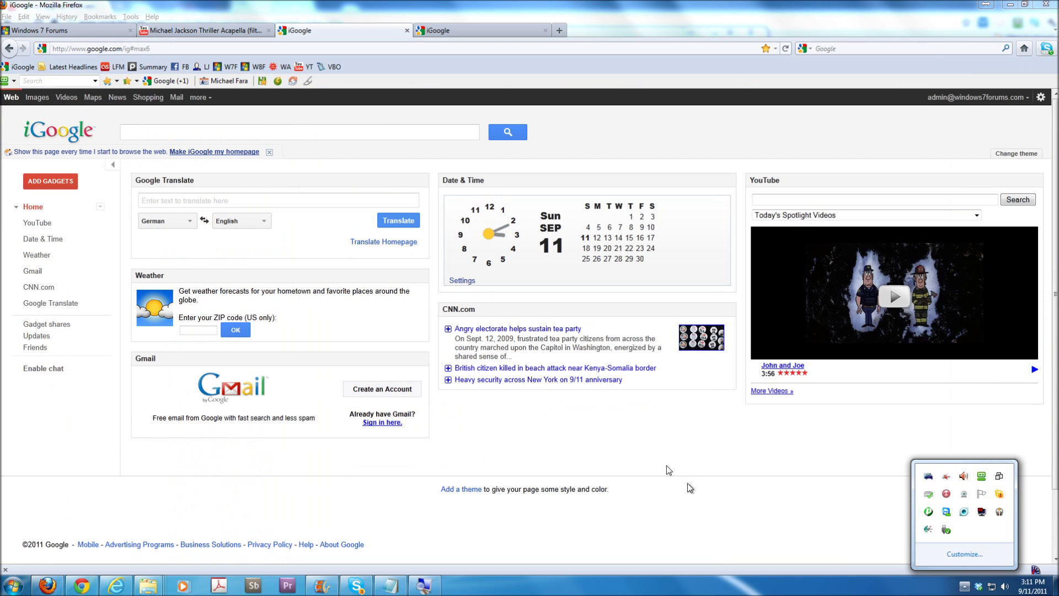
Load windows7forums.com in Firefox's current tab
click(618, 406)
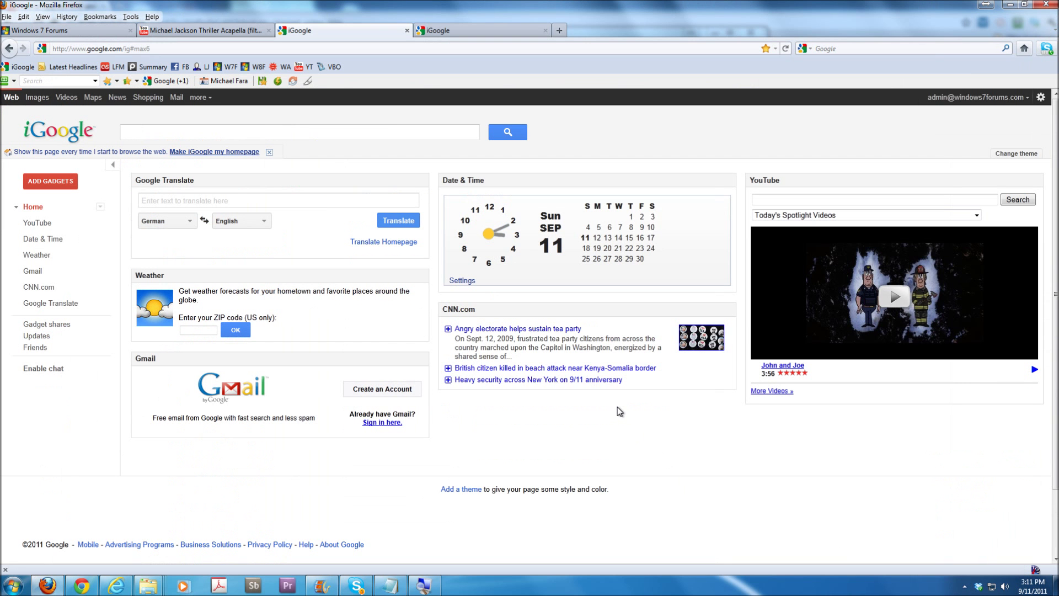
click(300, 48)
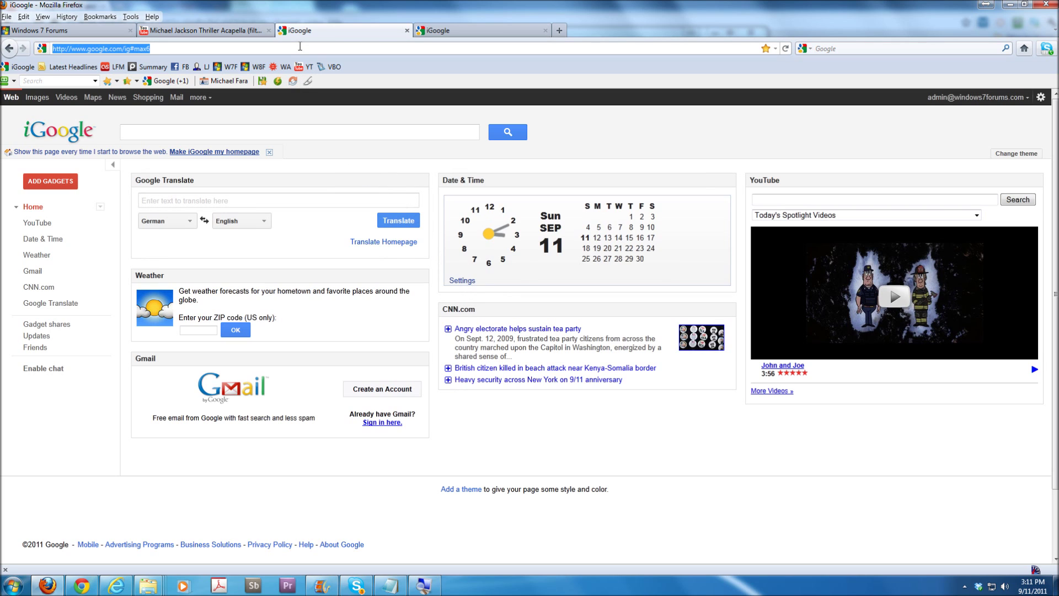
text(window)
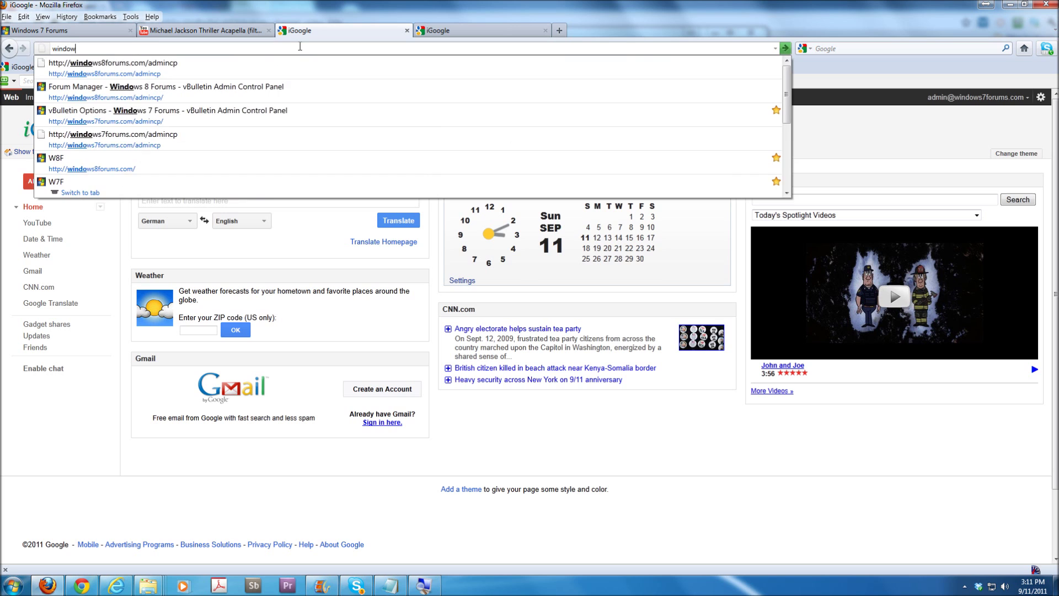
text(s7forums.com)
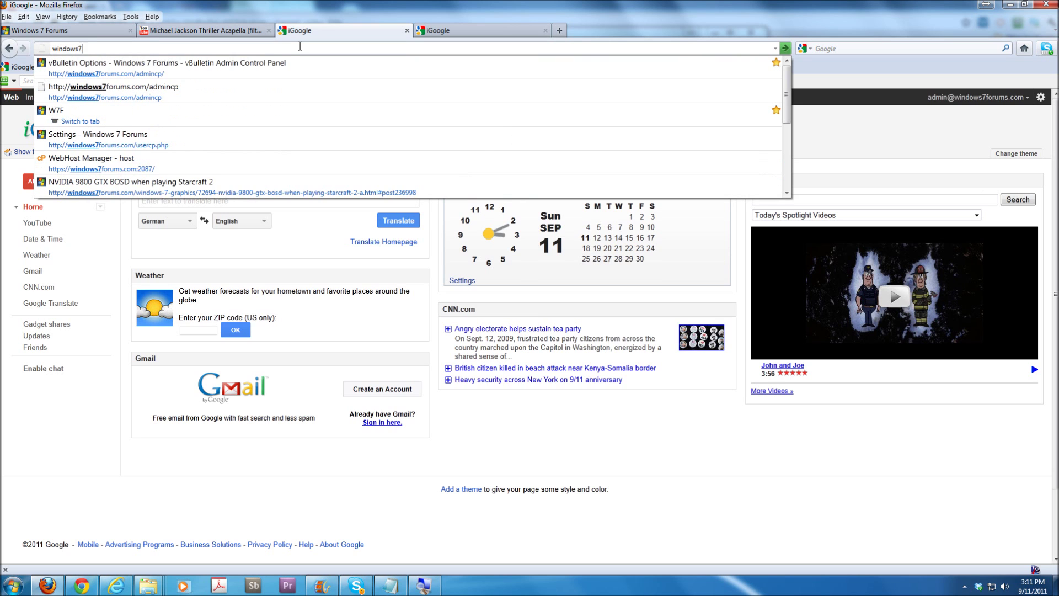
key(Return)
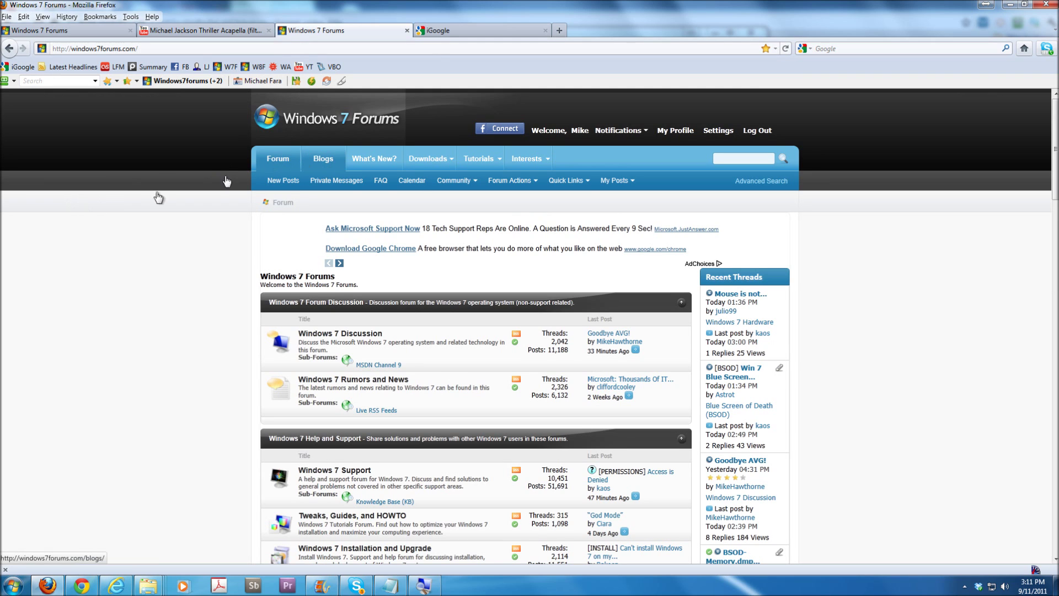
Go to Downloads > Software Updates Forum and scroll through its thread list
click(423, 160)
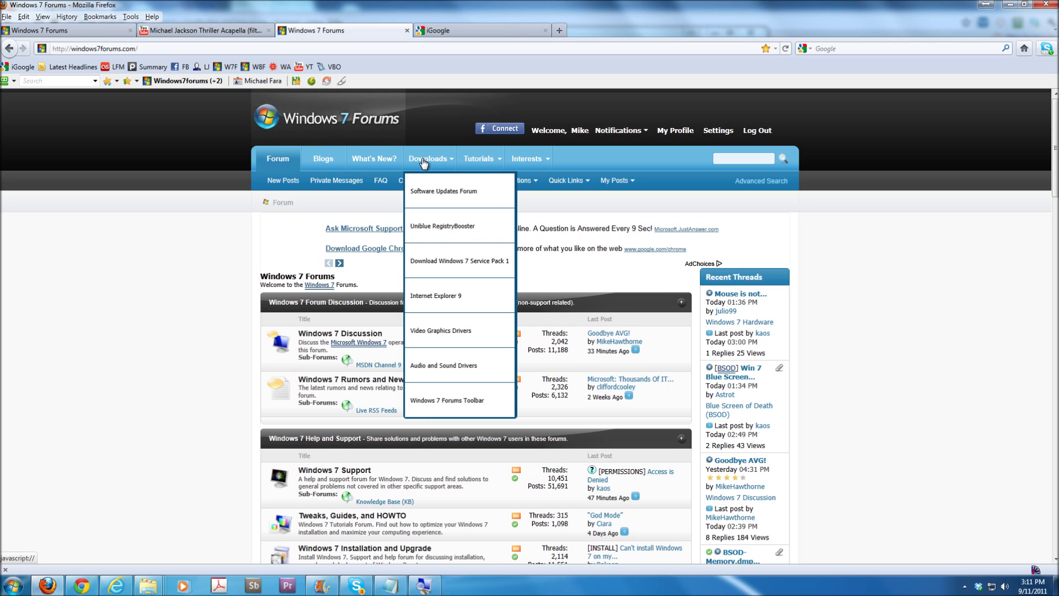
click(430, 188)
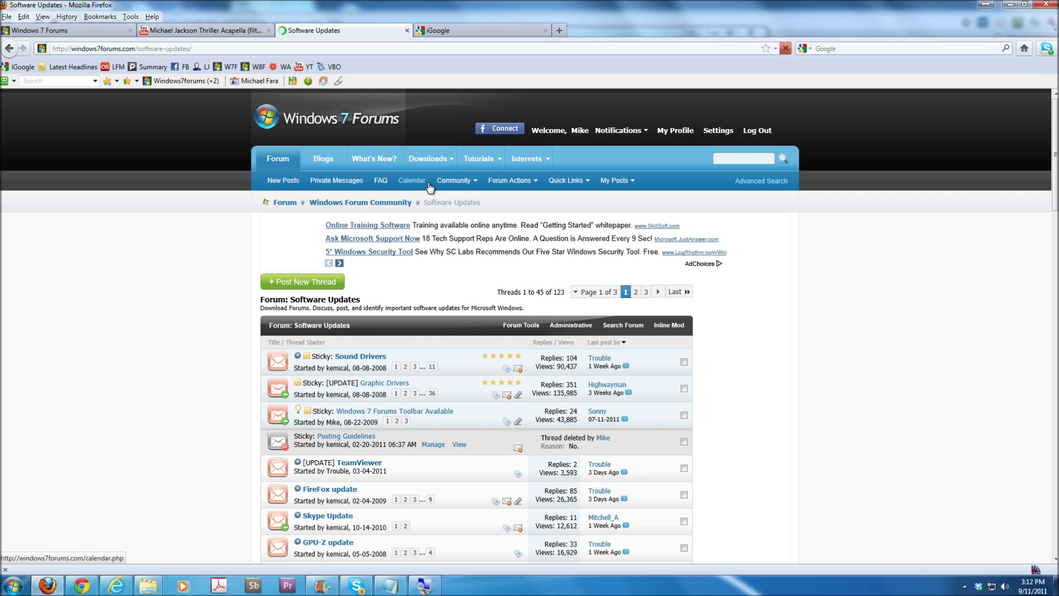
click(430, 187)
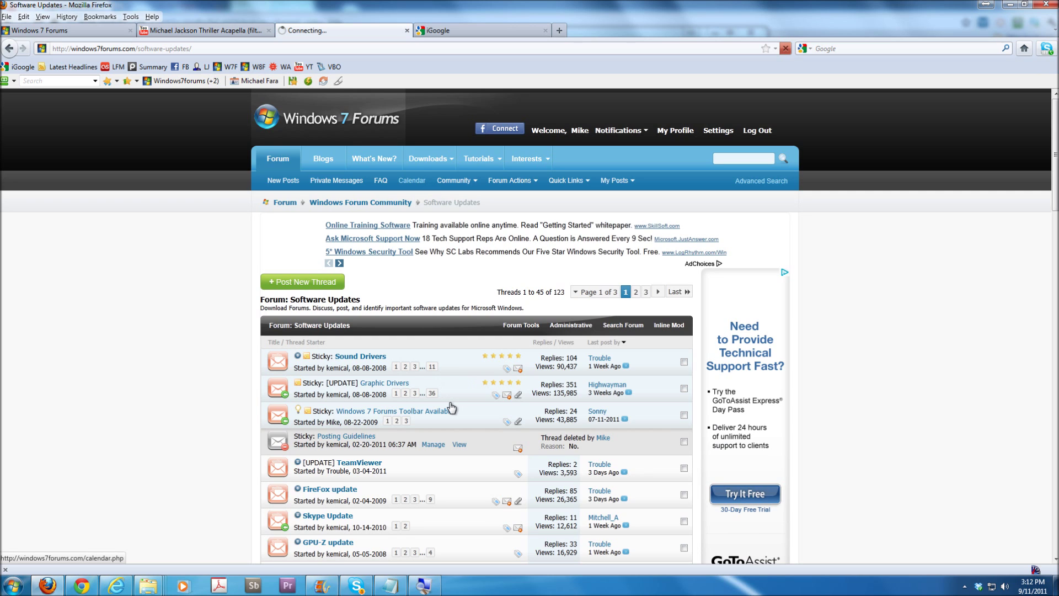
scroll(246, 432, down, 5)
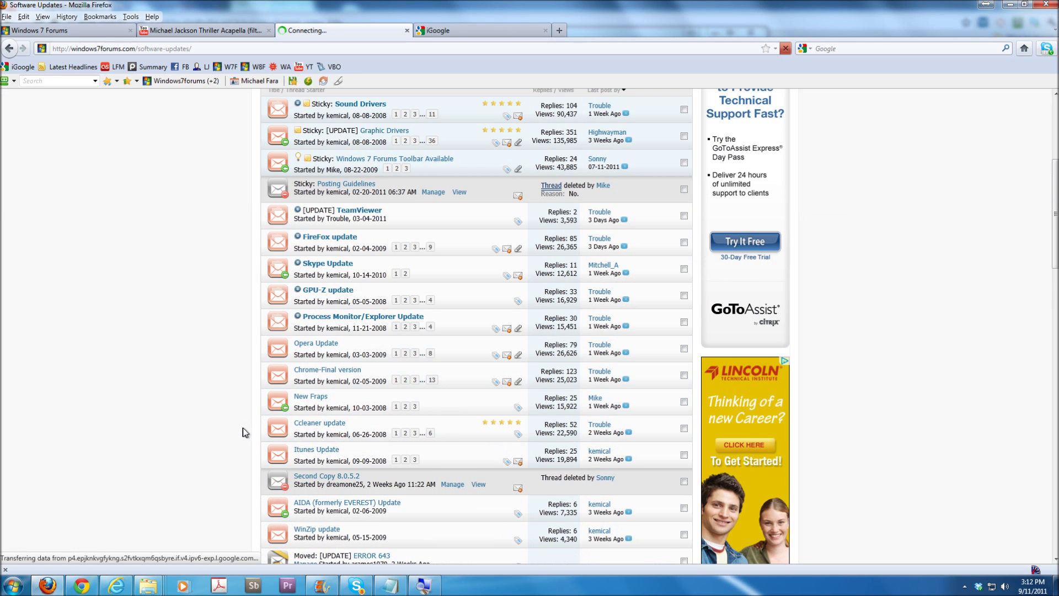
scroll(247, 432, down, 2)
scroll(246, 432, up, 5)
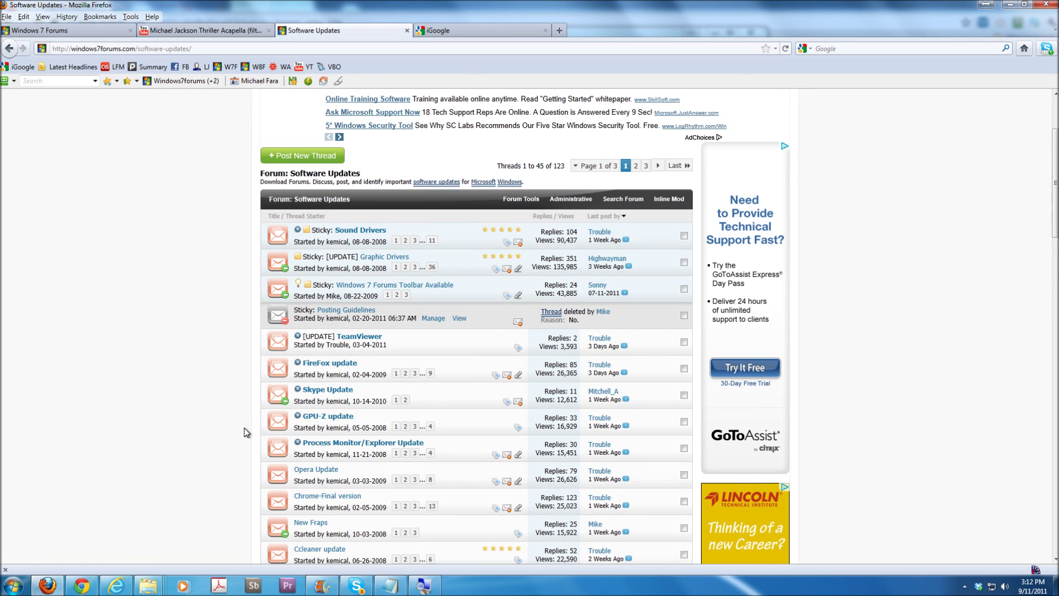
scroll(246, 432, down, 12)
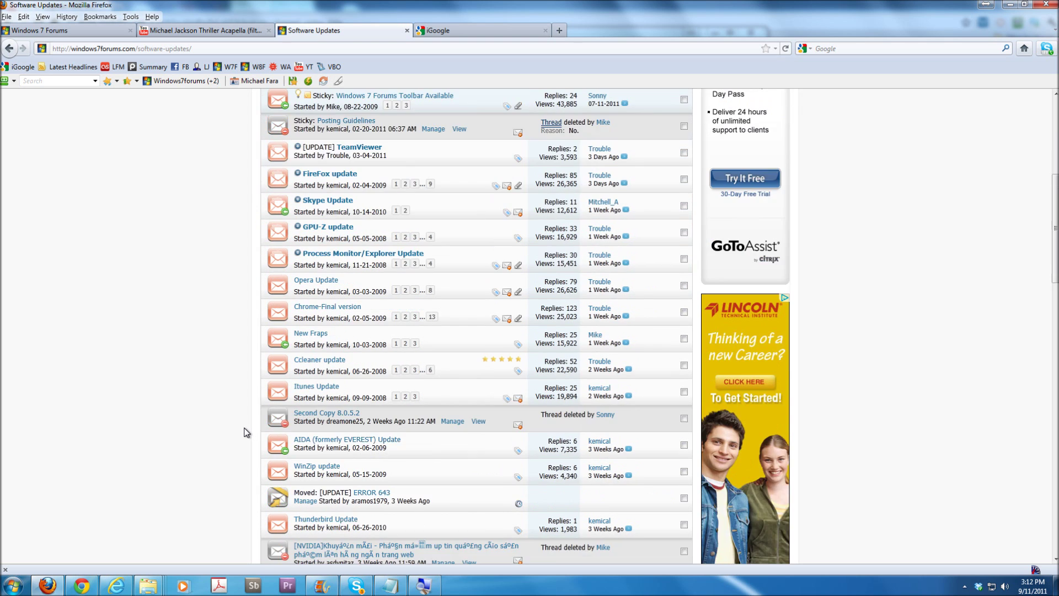
scroll(246, 432, up, 12)
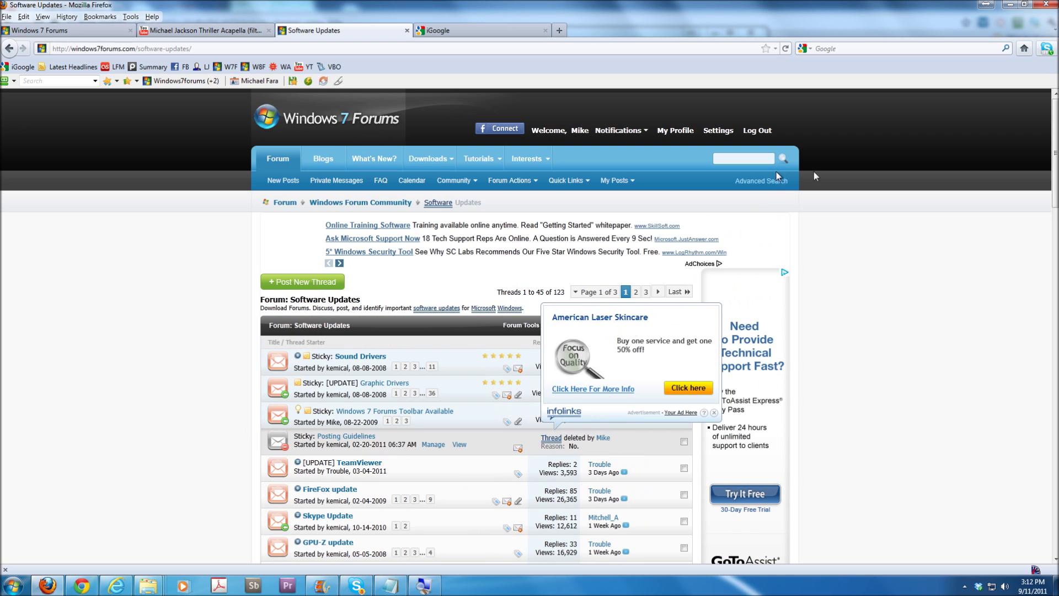
Search the Software Updates forum for 'realtek'
click(628, 327)
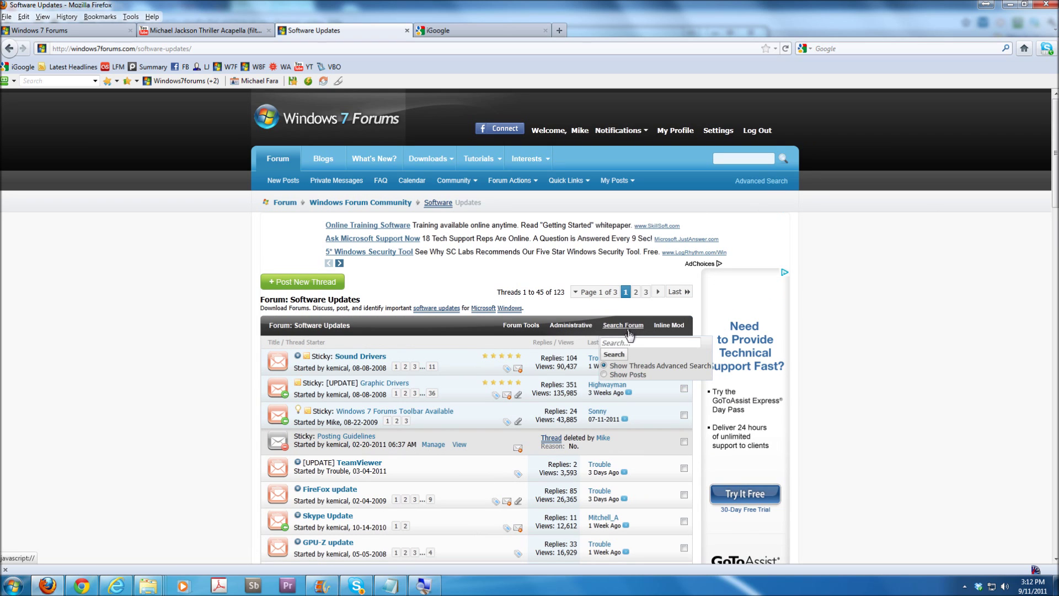
text(realtek)
key(Return)
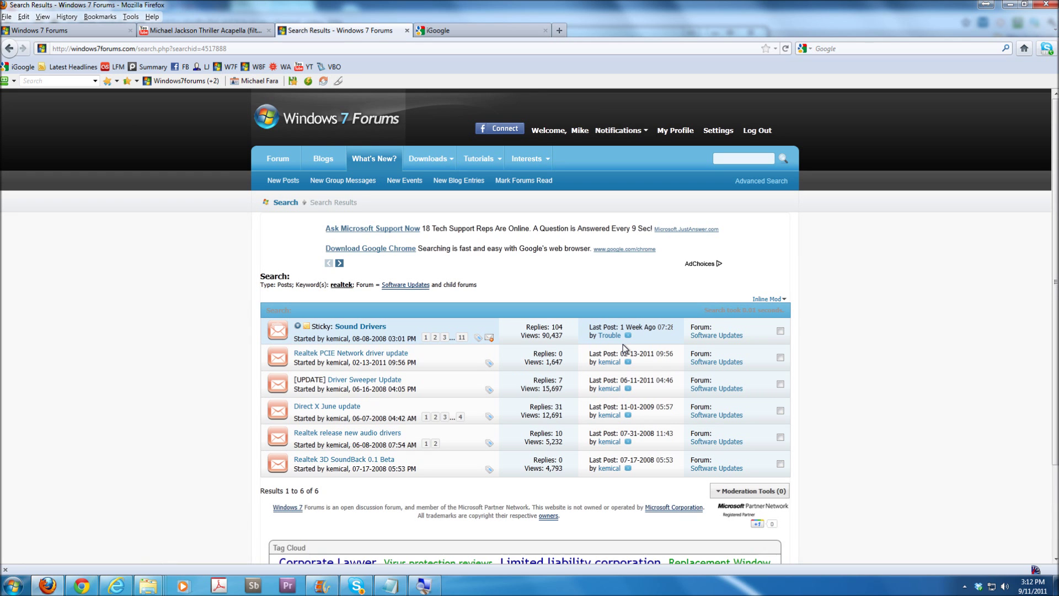
Open the 'Realtek PCIE Network driver update' thread and scroll to its Realtek link
mouse_move(391, 359)
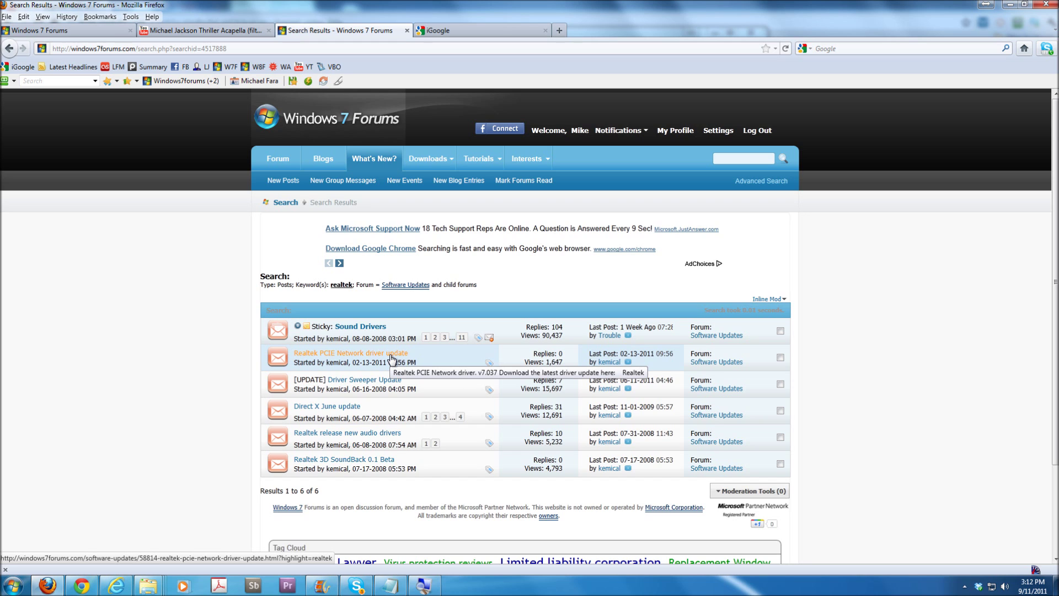
click(391, 358)
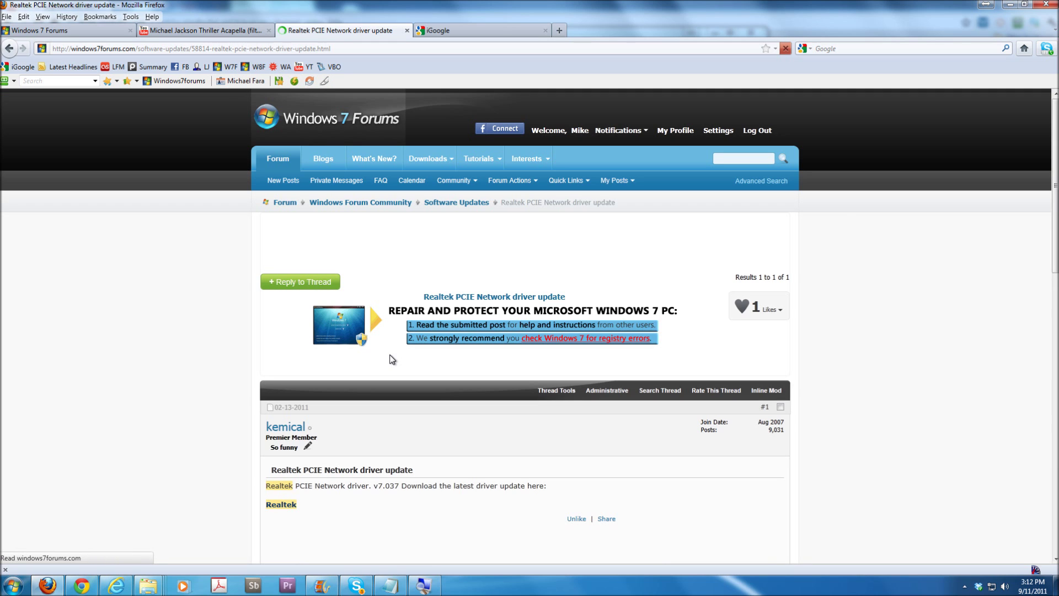
scroll(391, 359, down, 10)
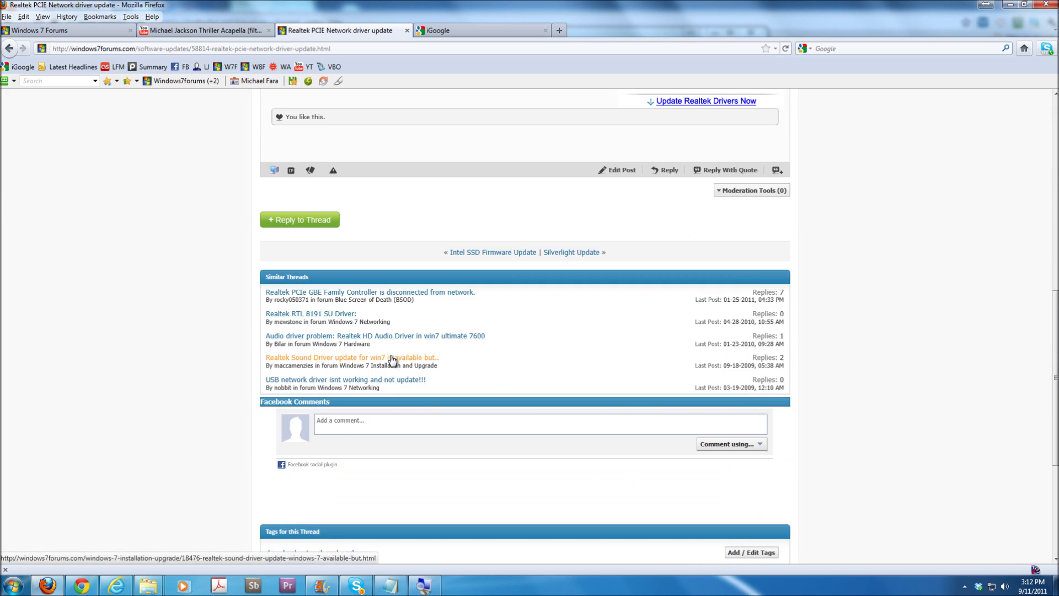
scroll(392, 361, up, 8)
scroll(392, 360, down, 1)
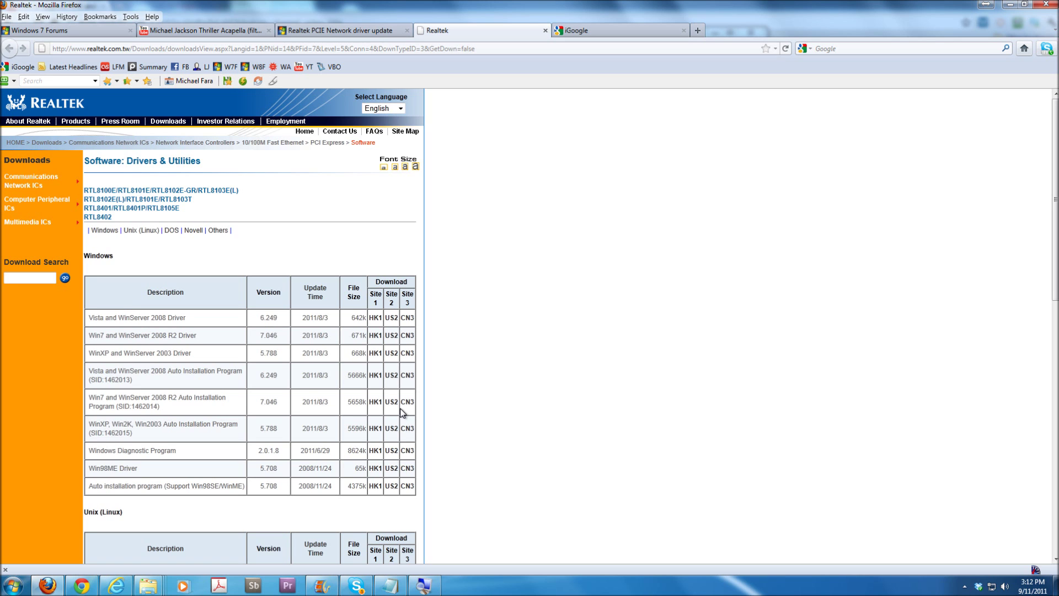
Highlight the Win7 and WinServer 2008 R2 Driver 7.046 row and check today's date
scroll(301, 403, down, 8)
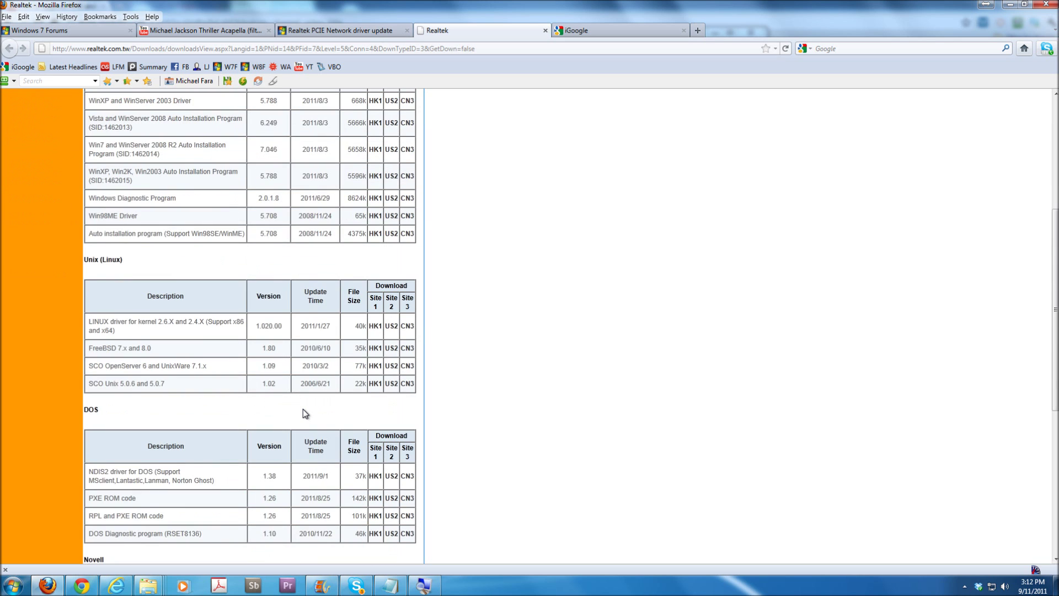
scroll(303, 409, down, 4)
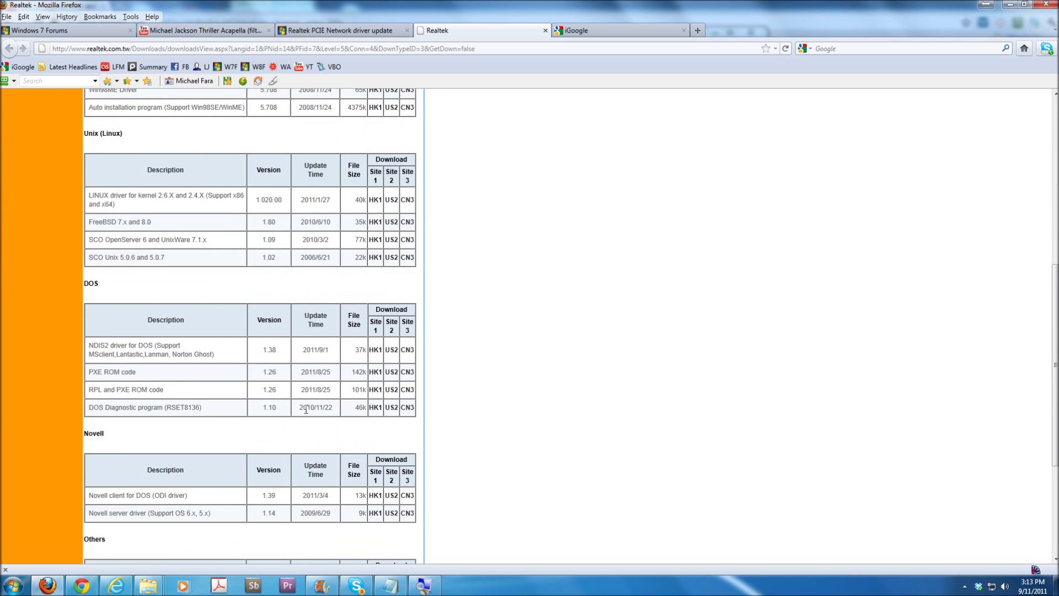
scroll(306, 409, up, 12)
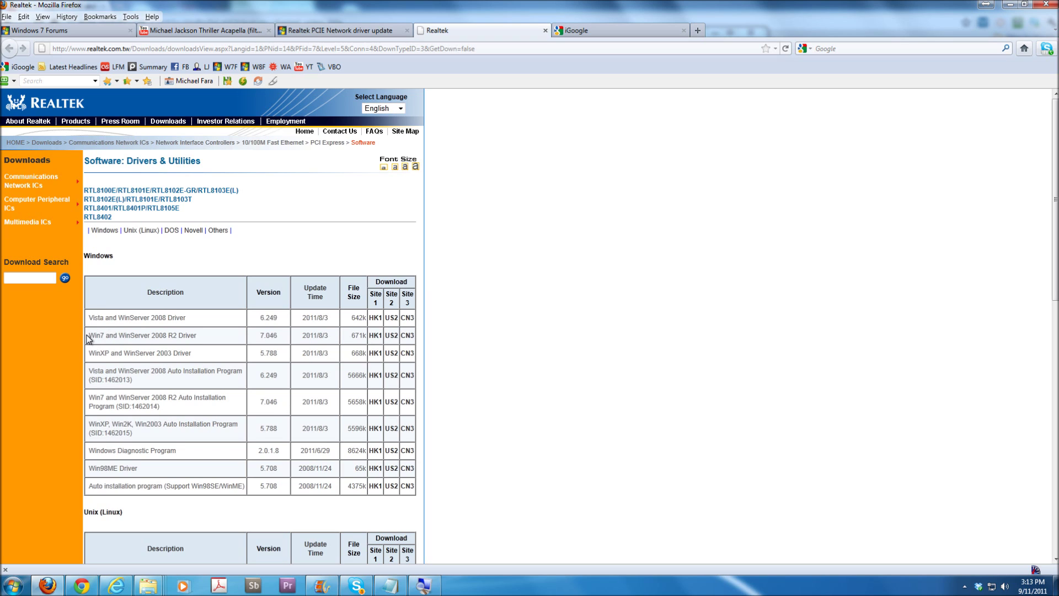
drag(88, 335, 339, 346)
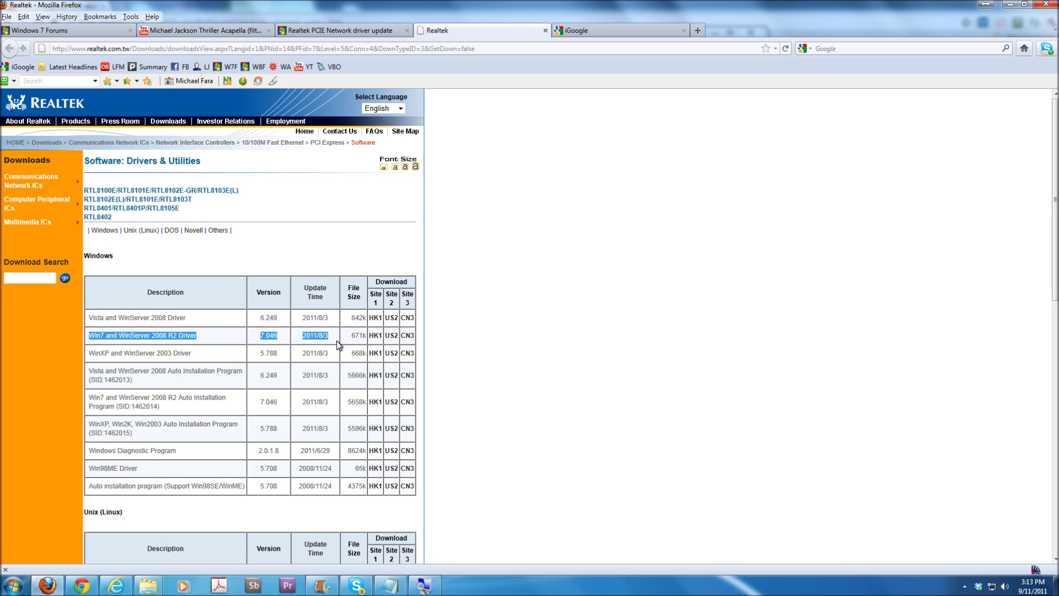
click(339, 345)
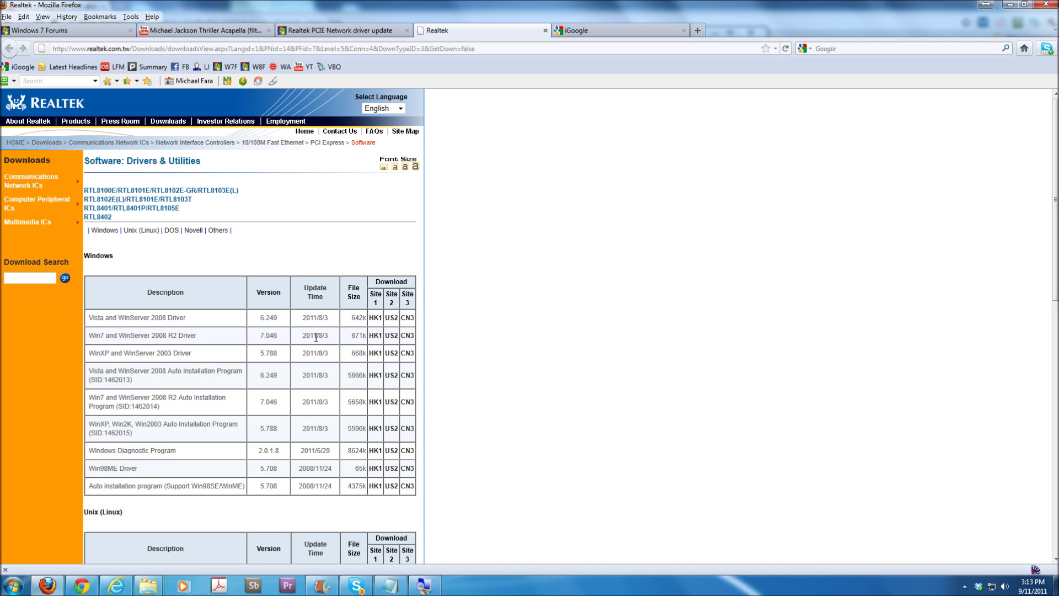
click(1034, 586)
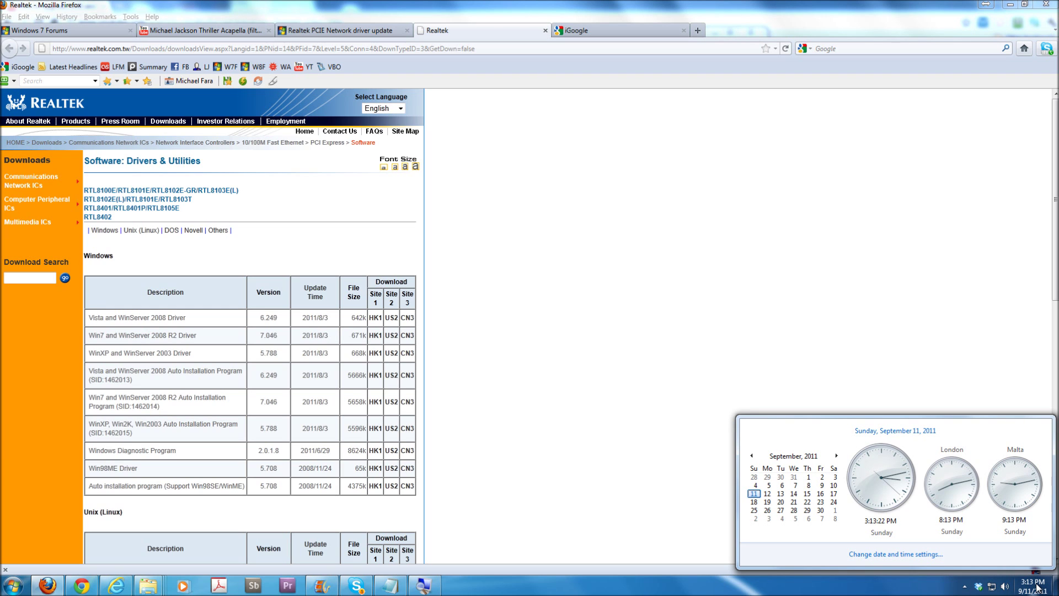
click(1036, 588)
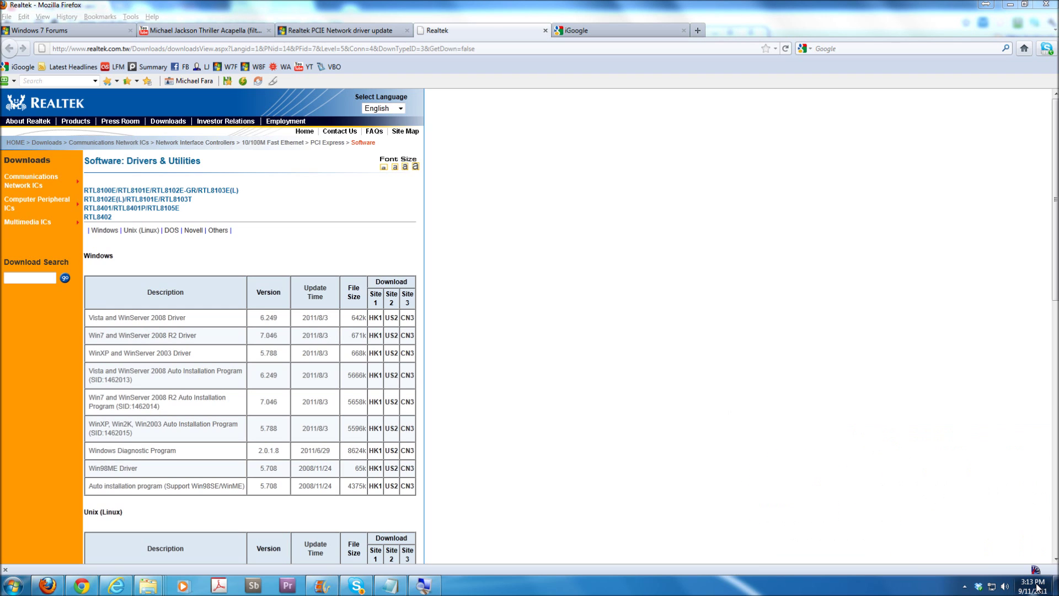
Save Driver_Win7_7046_07202011.zip from the US2 mirror and watch it finish downloading
click(391, 336)
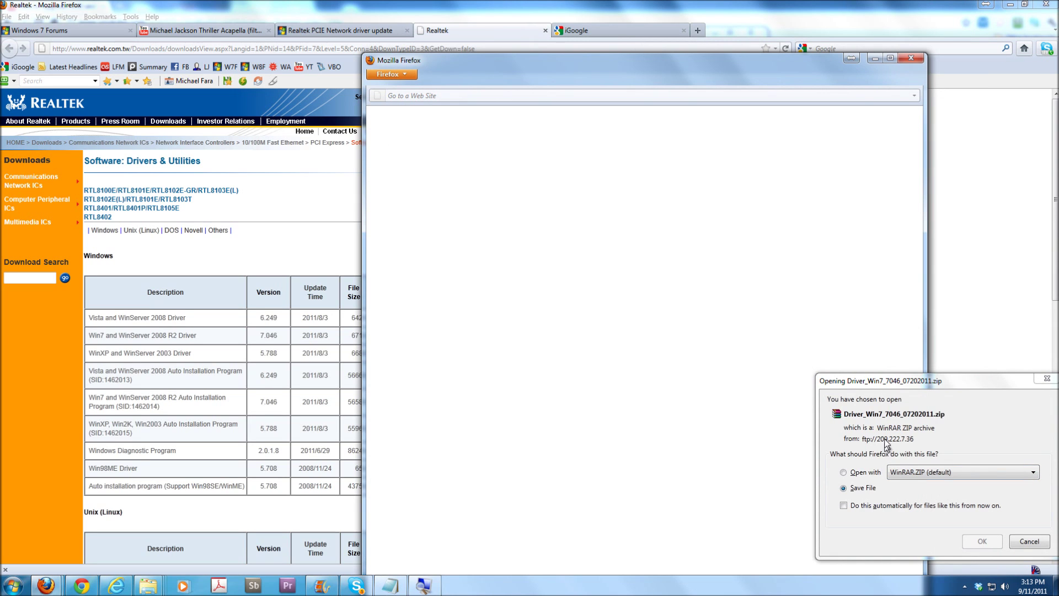
click(918, 490)
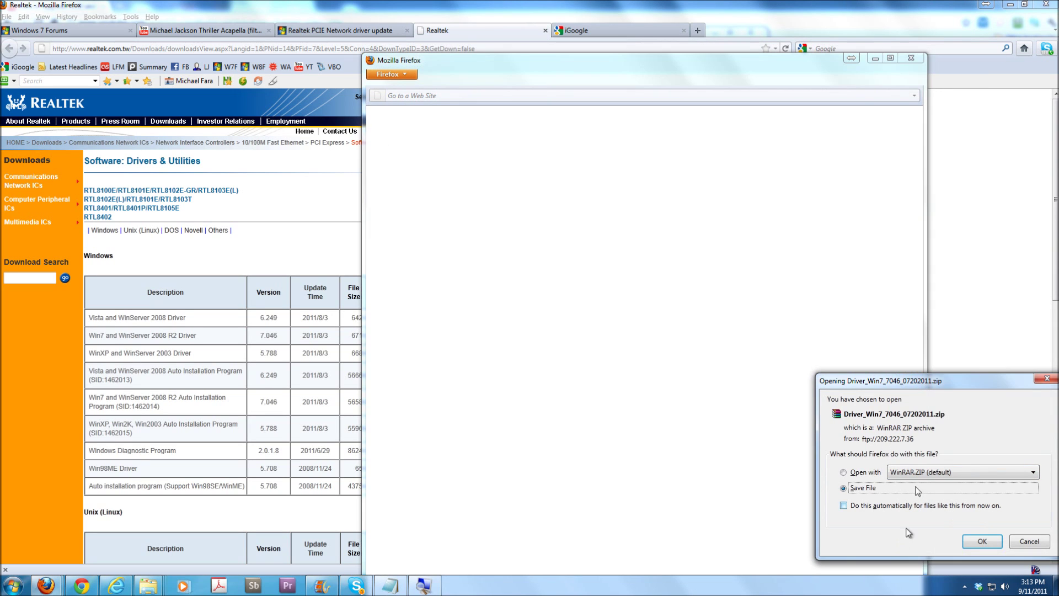
drag(929, 389, 589, 226)
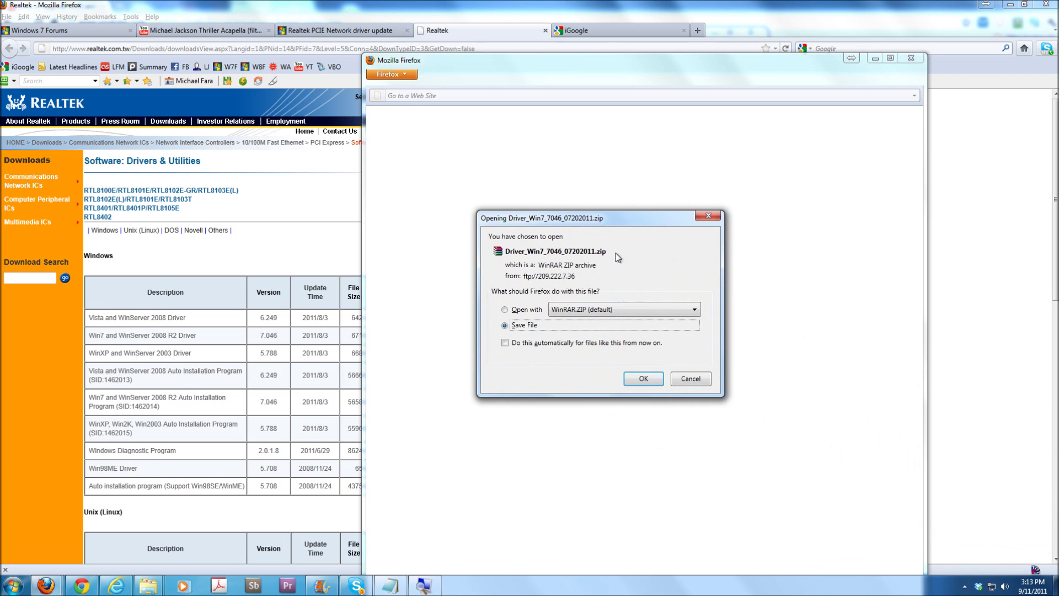
click(653, 385)
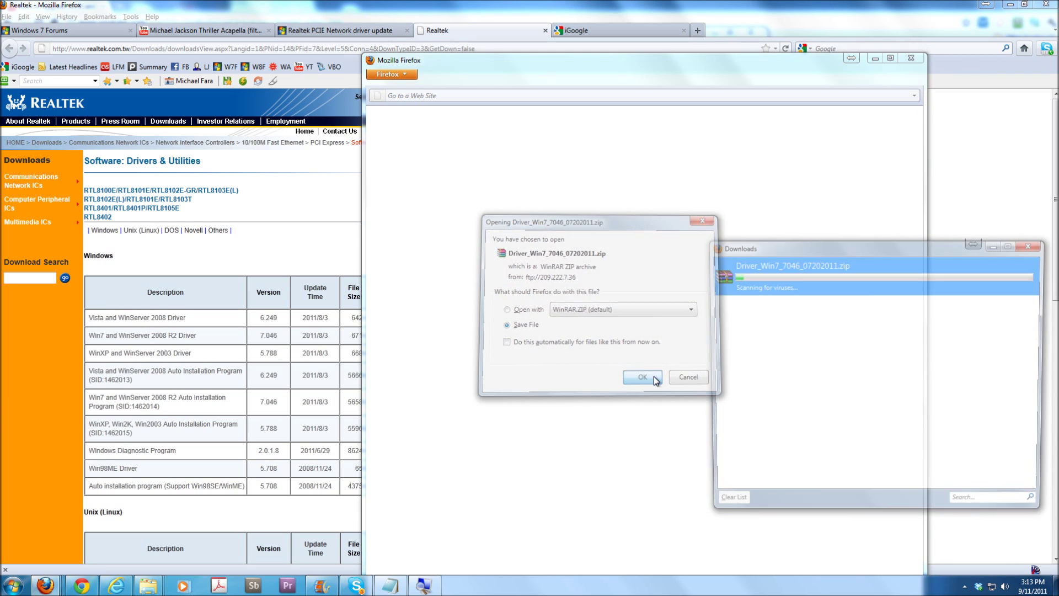
drag(794, 247, 570, 227)
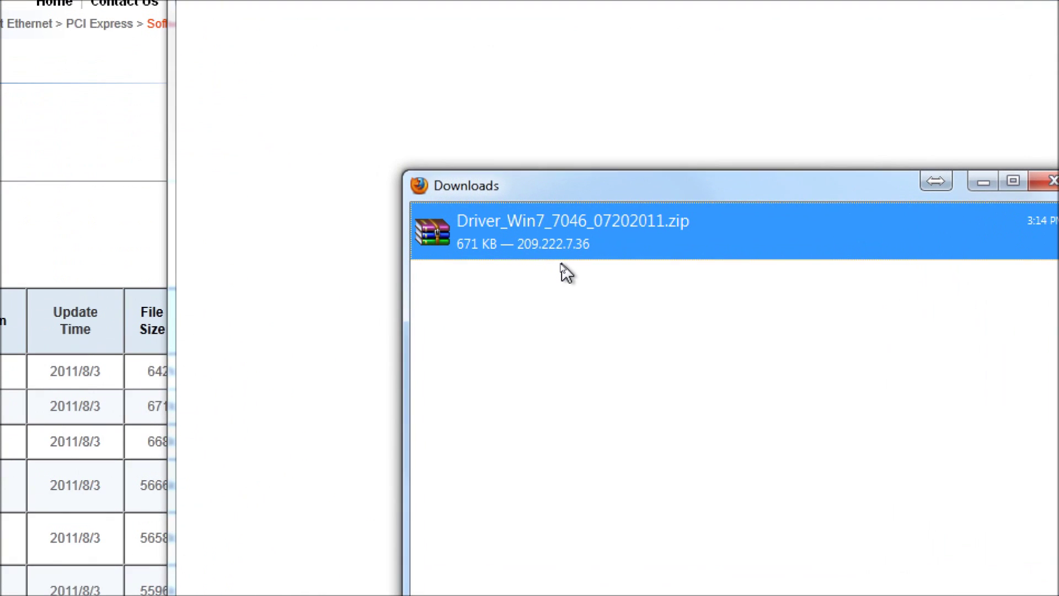
Extract Driver_Win7_7046_07202011.zip with WinRAR into a new Desktop\realtek folder
double_click(591, 233)
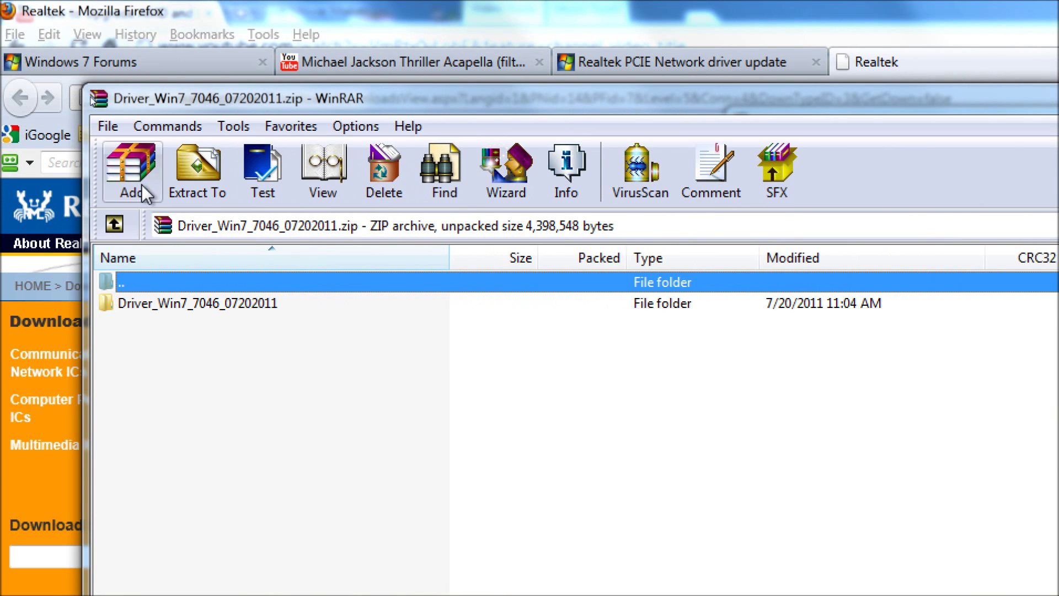
click(203, 177)
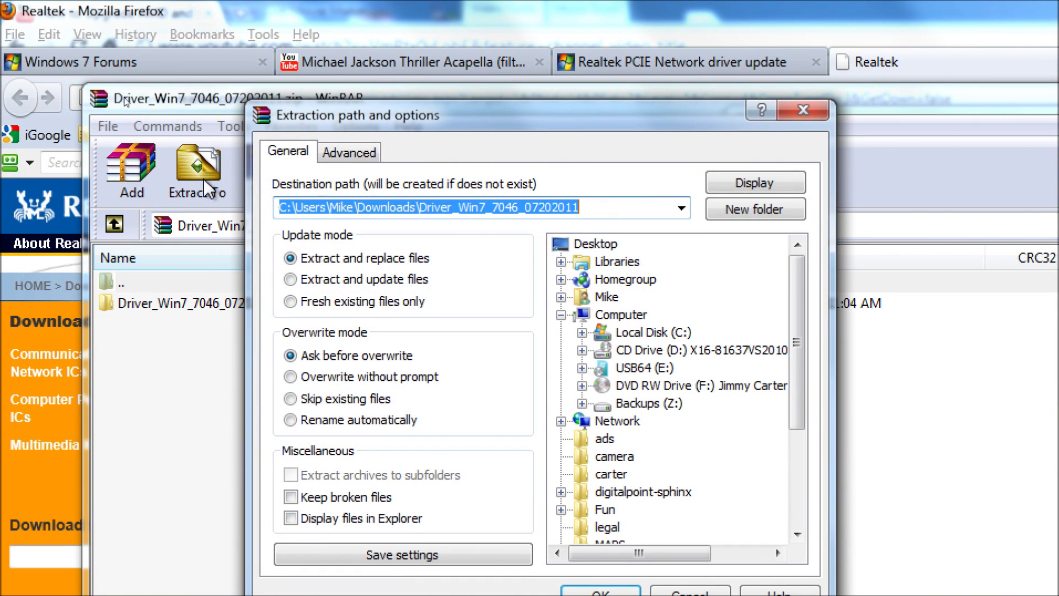
click(579, 246)
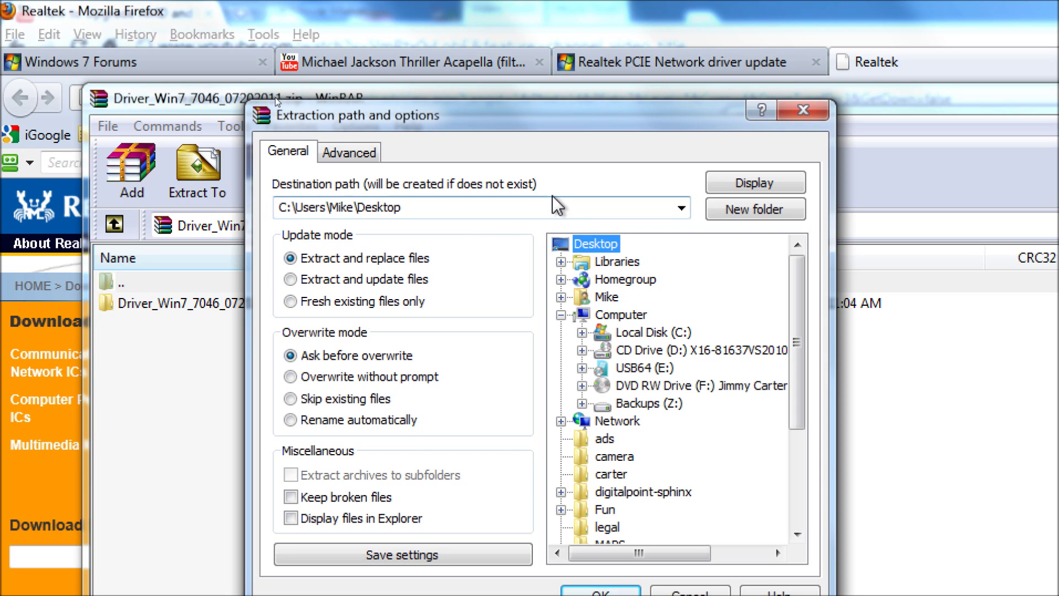
click(577, 203)
click(603, 209)
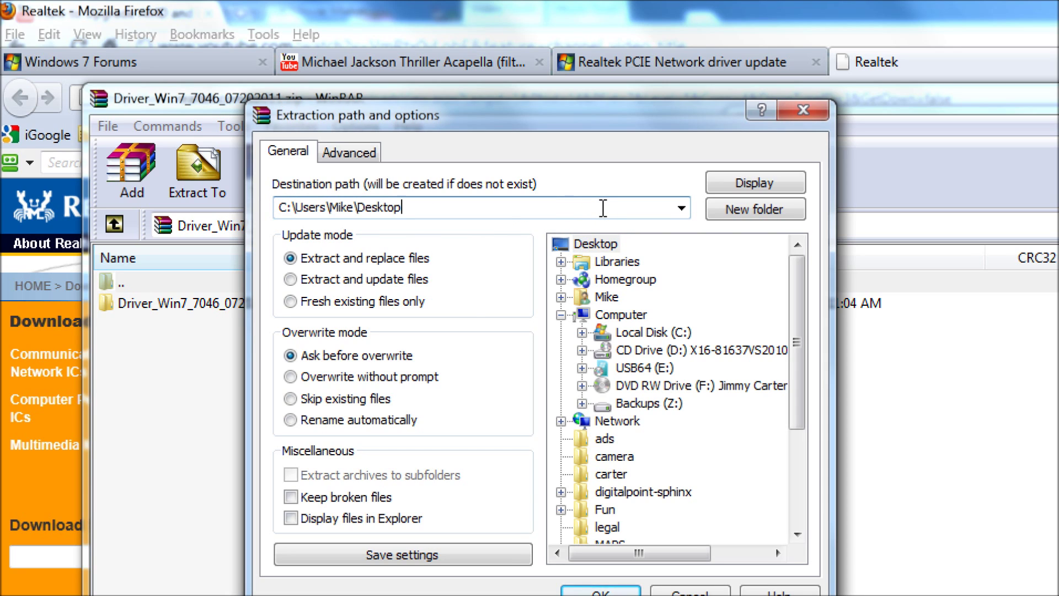
text(ealtek\)
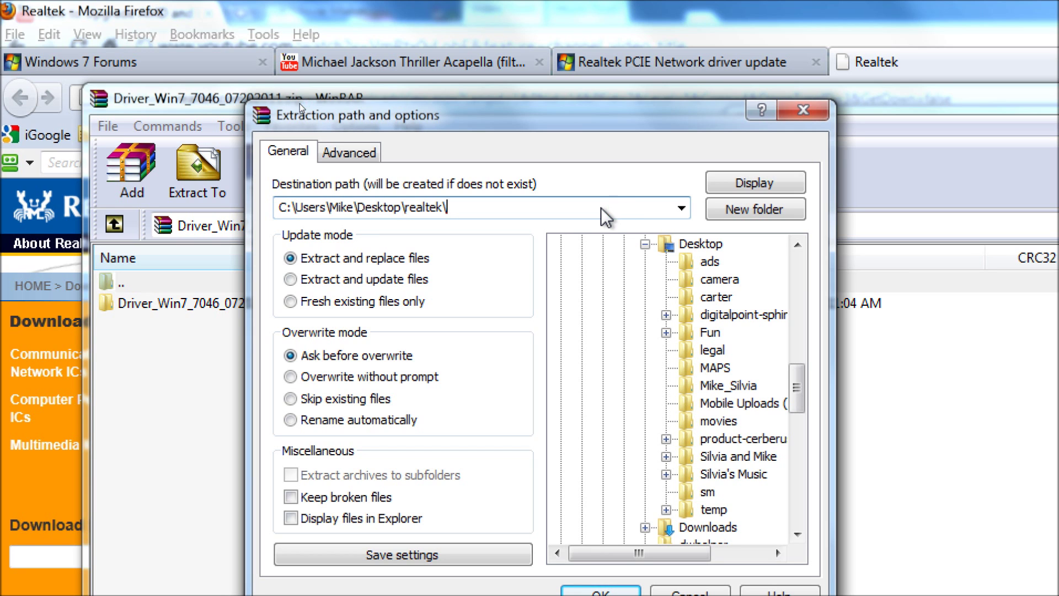
key(Return)
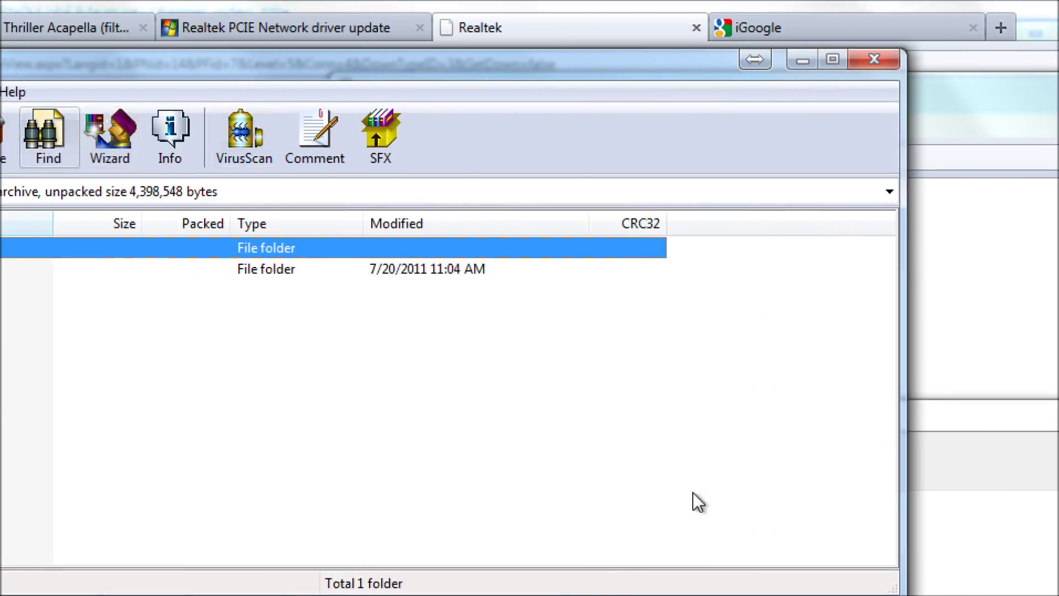
Browse from the desktop's realtek folder down to Driver_Win7_7046_07202011\WIN7\64
click(1055, 585)
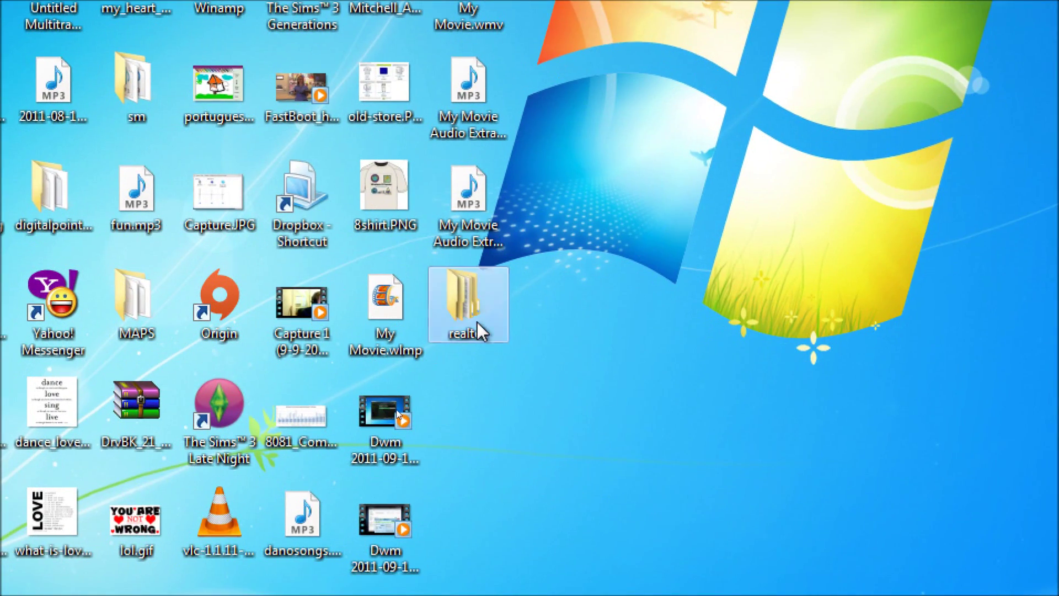
double_click(467, 309)
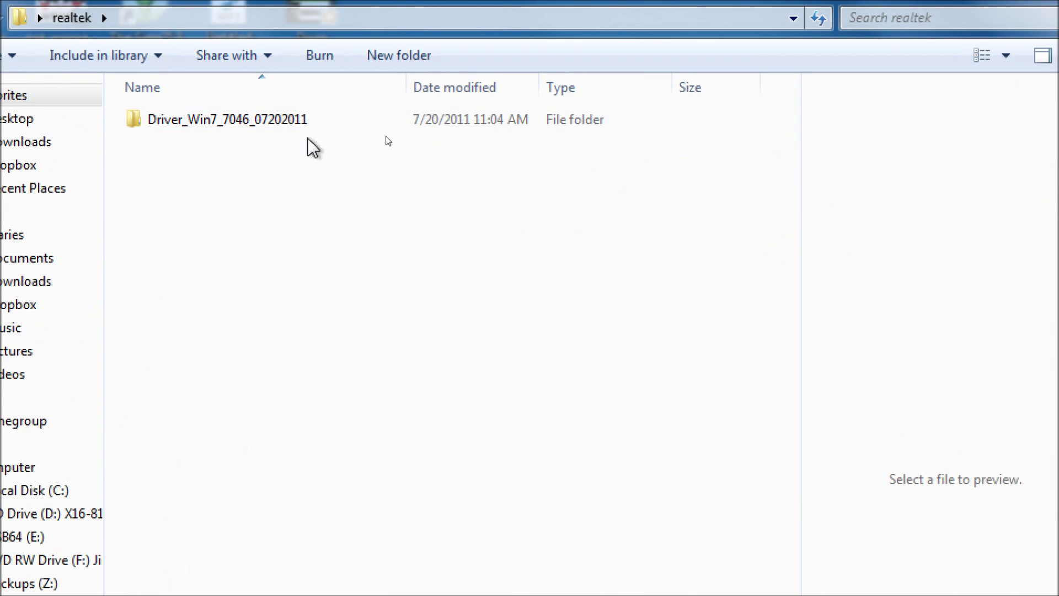
double_click(291, 125)
double_click(298, 130)
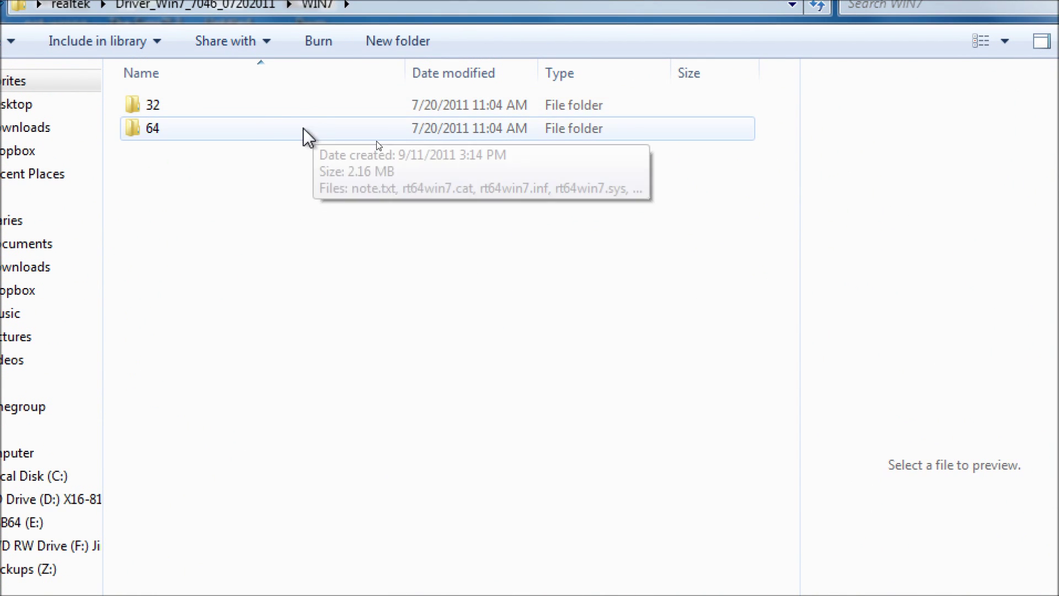
double_click(147, 130)
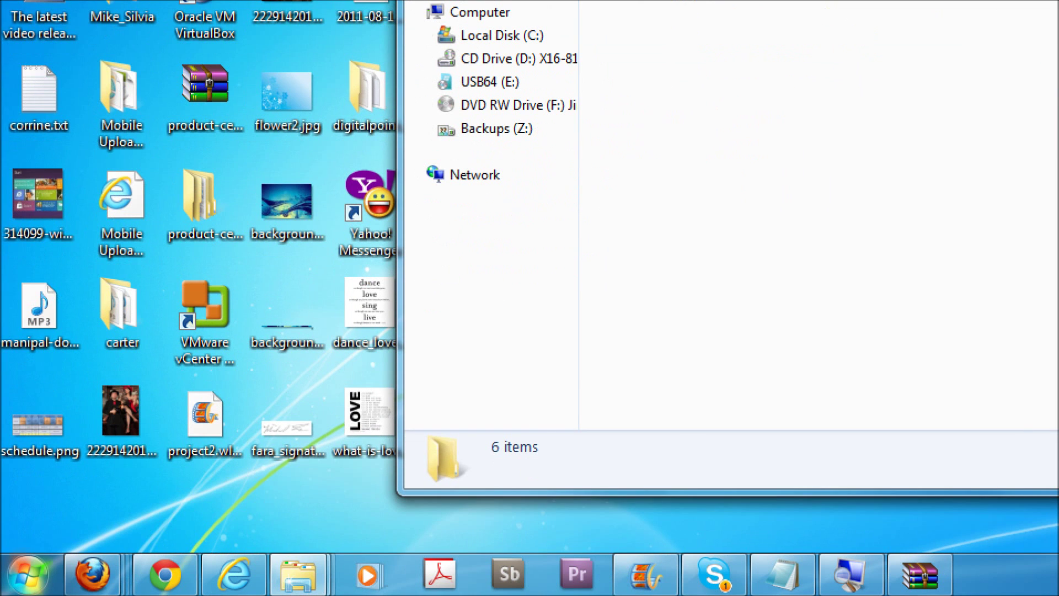
Launch Device Manager with devmgmt.msc from the Start search
click(28, 574)
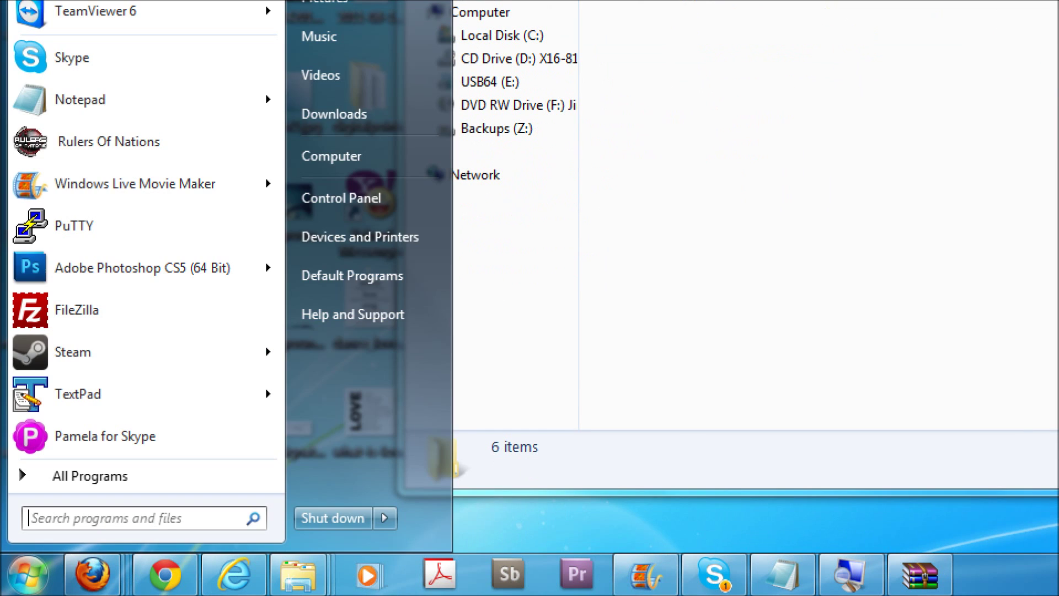
text(devmgmt.ms)
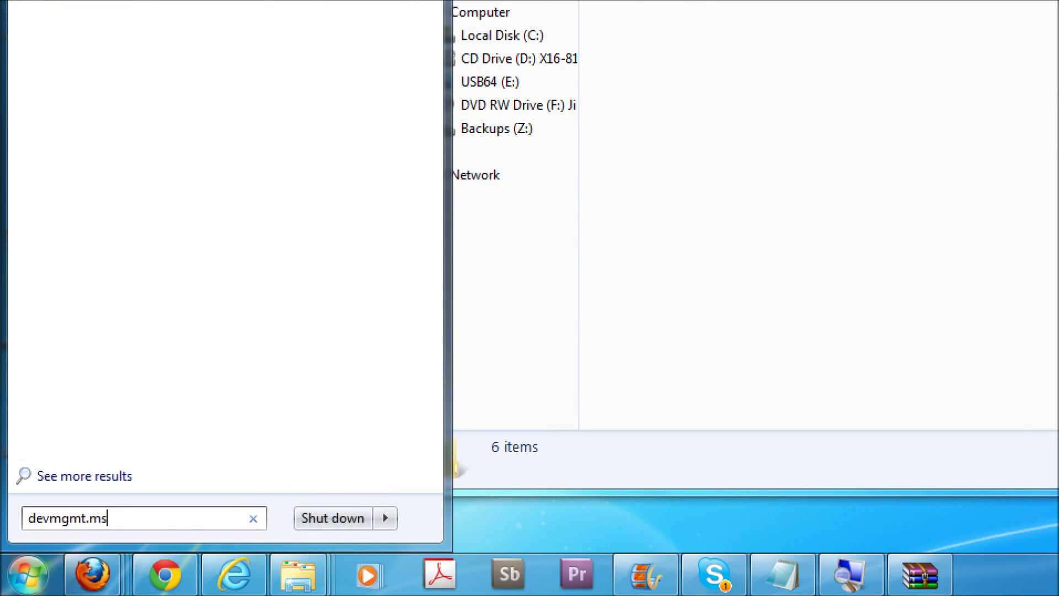
text(c)
key(Return)
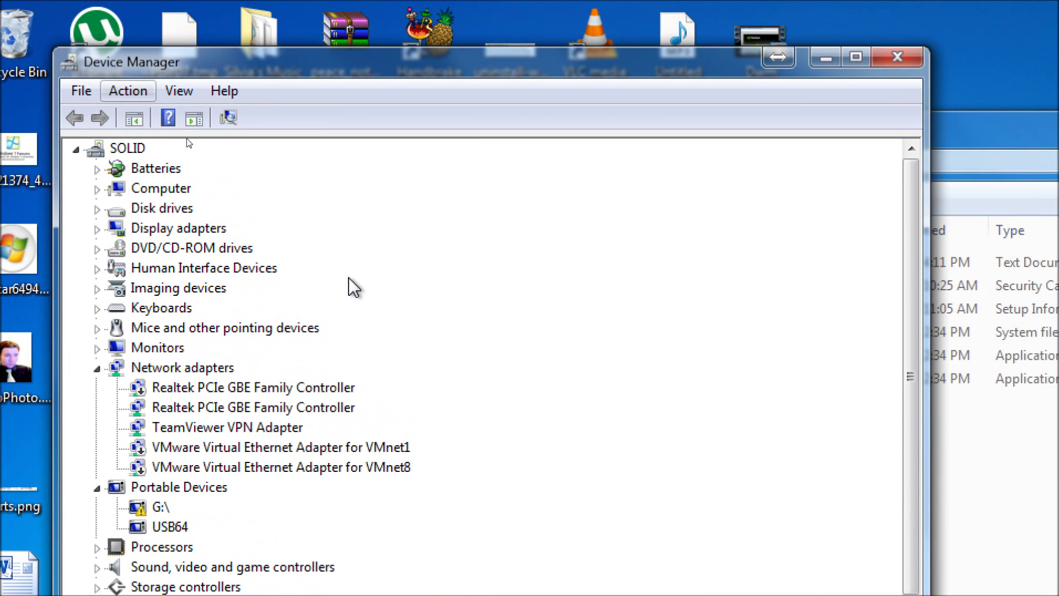
Start Update Driver Software for the second Realtek PCIe GBE controller, browsing the computer for drivers
right_click(260, 408)
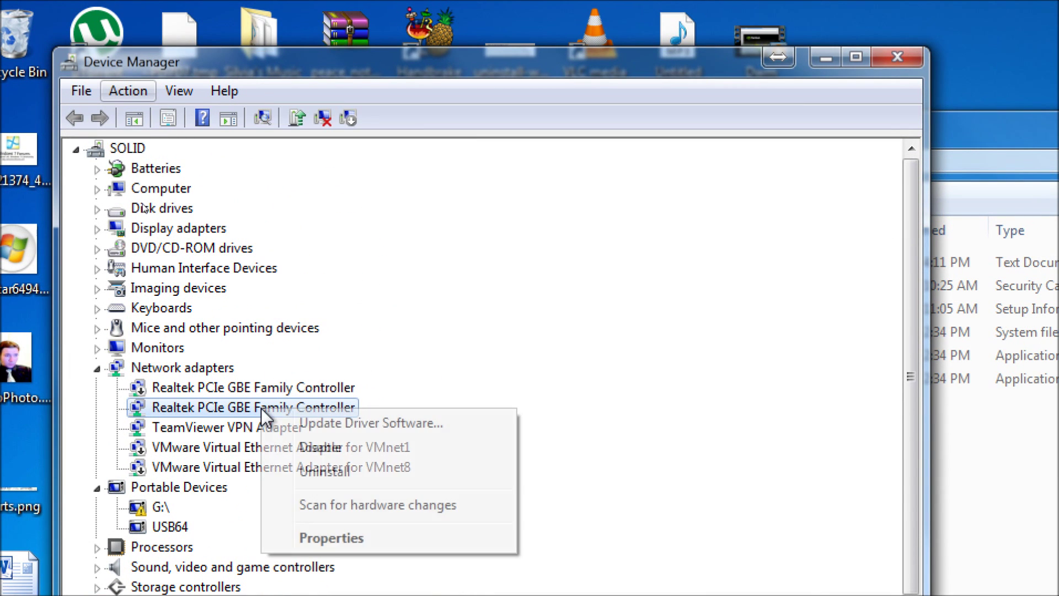
click(459, 426)
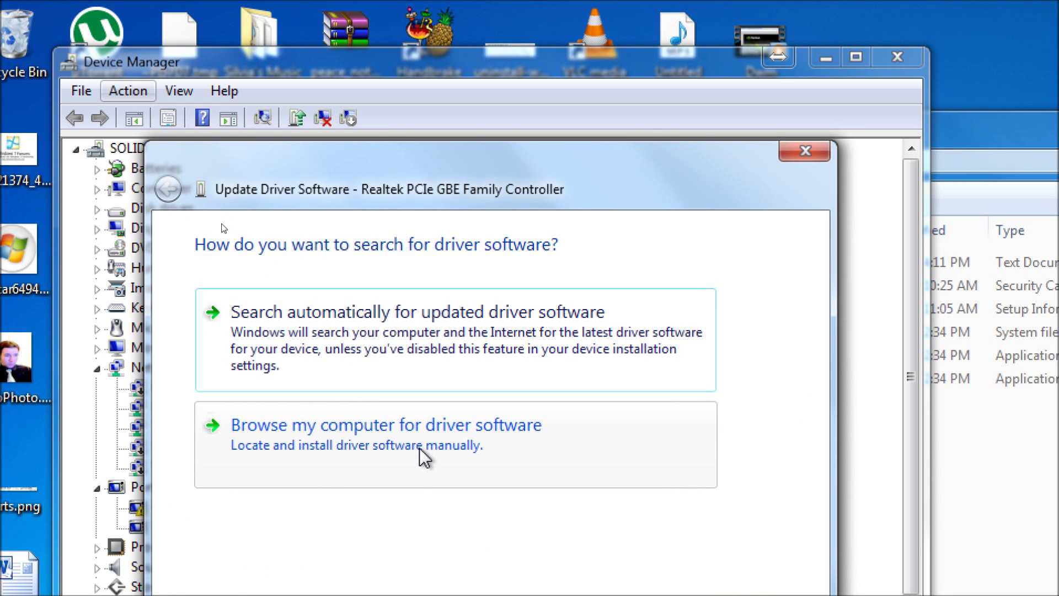
click(420, 448)
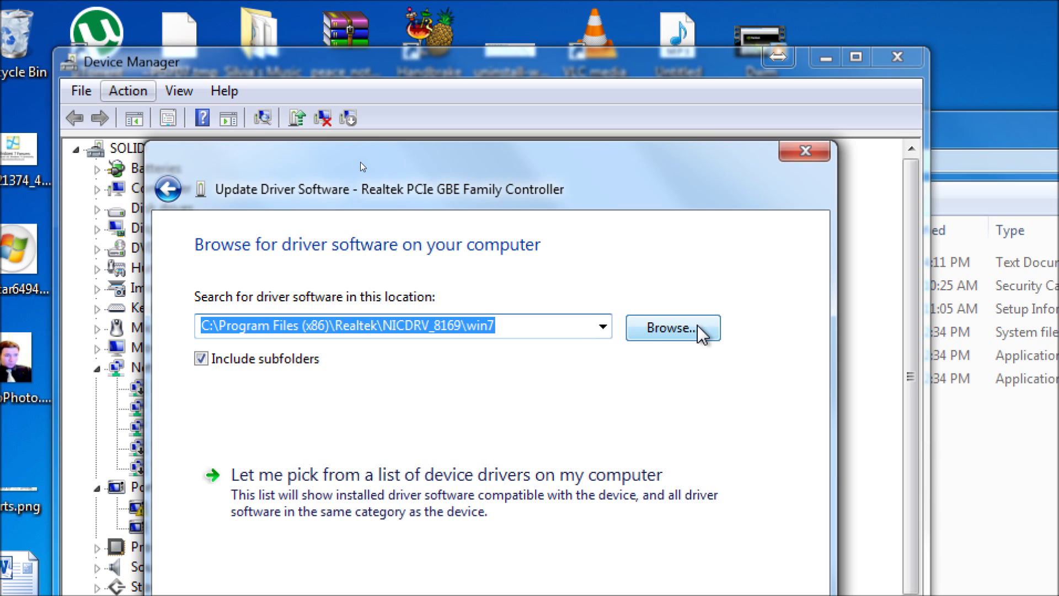
In the folder picker, navigate from the user's home folder to the Desktop
click(670, 330)
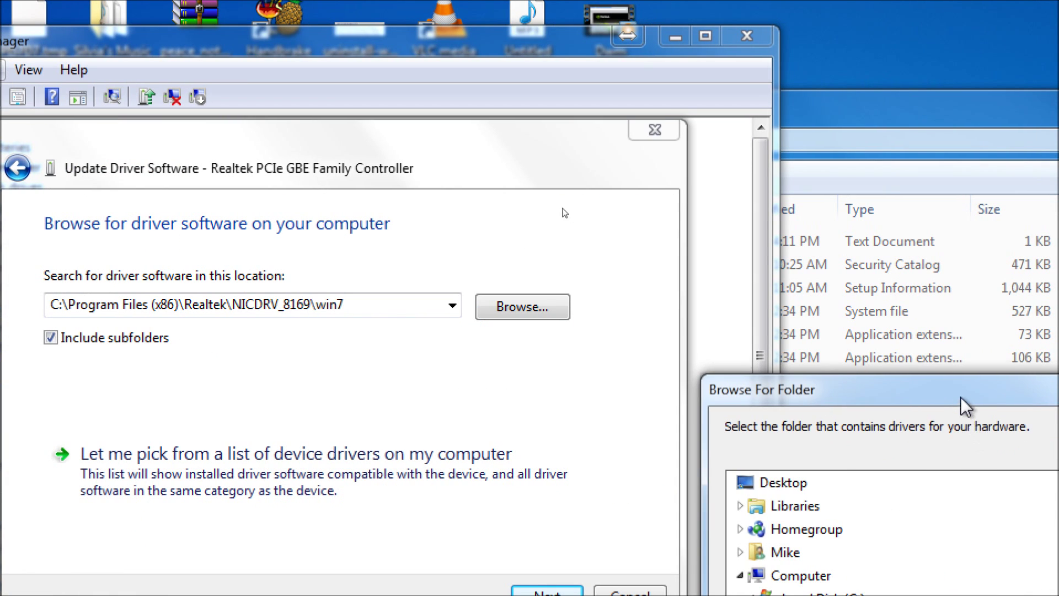
drag(1038, 412, 500, 105)
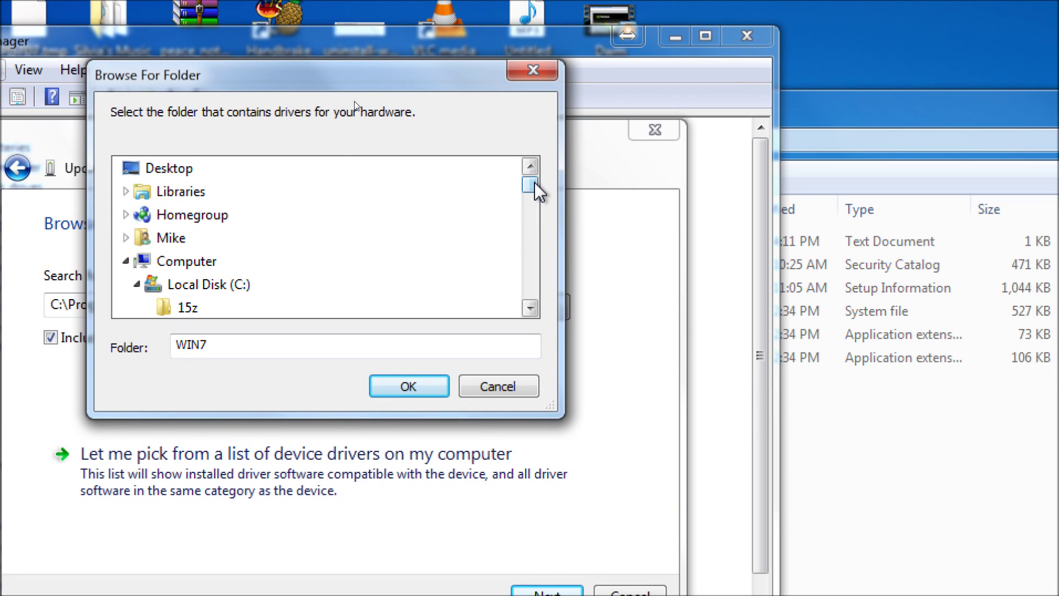
scroll(534, 188, down, 1)
click(126, 238)
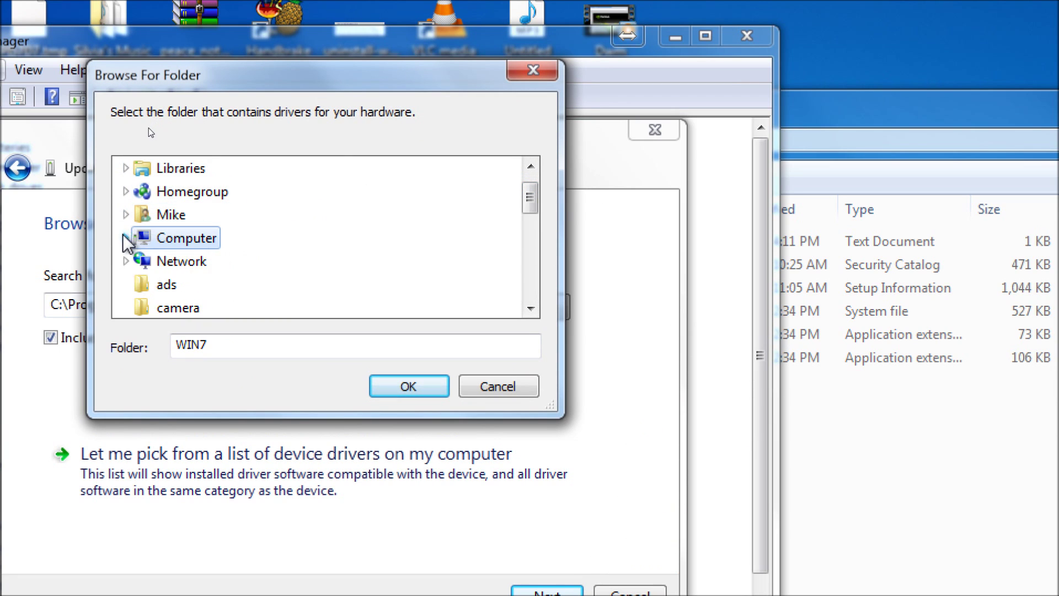
key(Up)
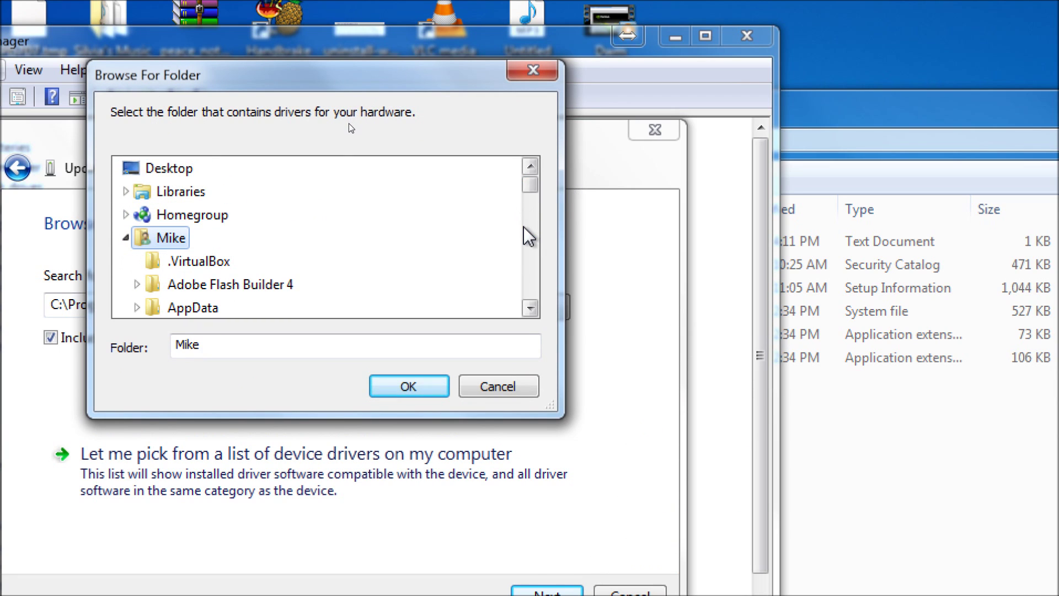
click(525, 228)
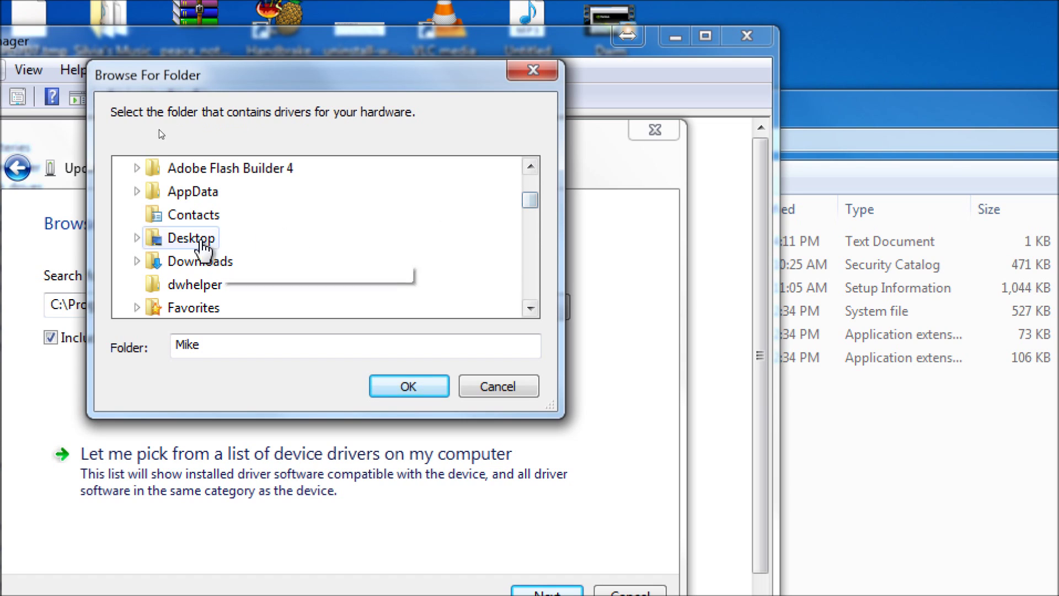
click(139, 238)
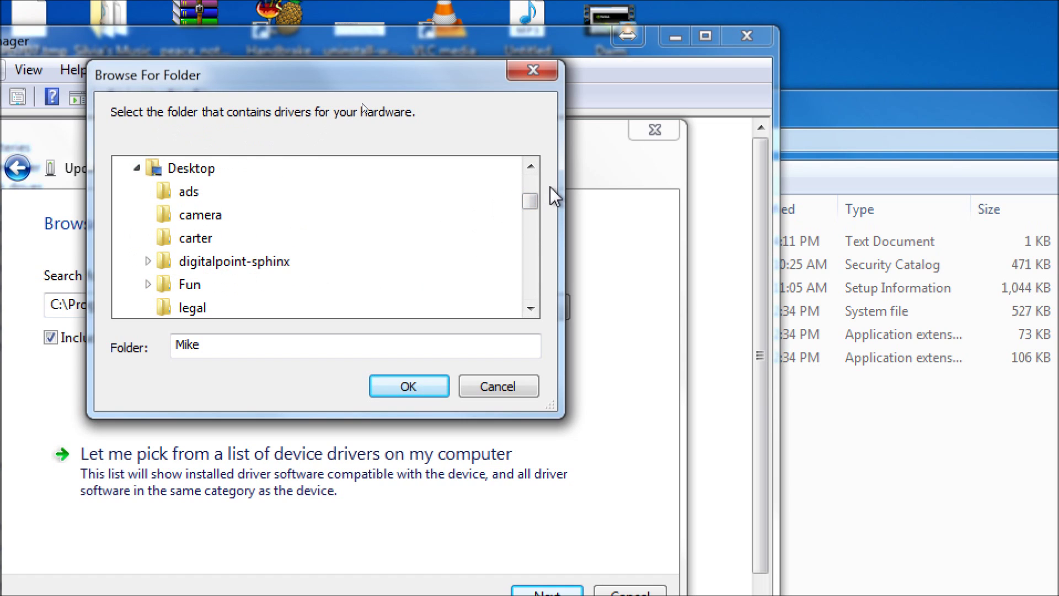
Choose the realtek WIN7\64 driver folder as the location and install from it
mouse_move(529, 205)
mouse_down()
mouse_move(527, 239)
mouse_move(532, 220)
mouse_up()
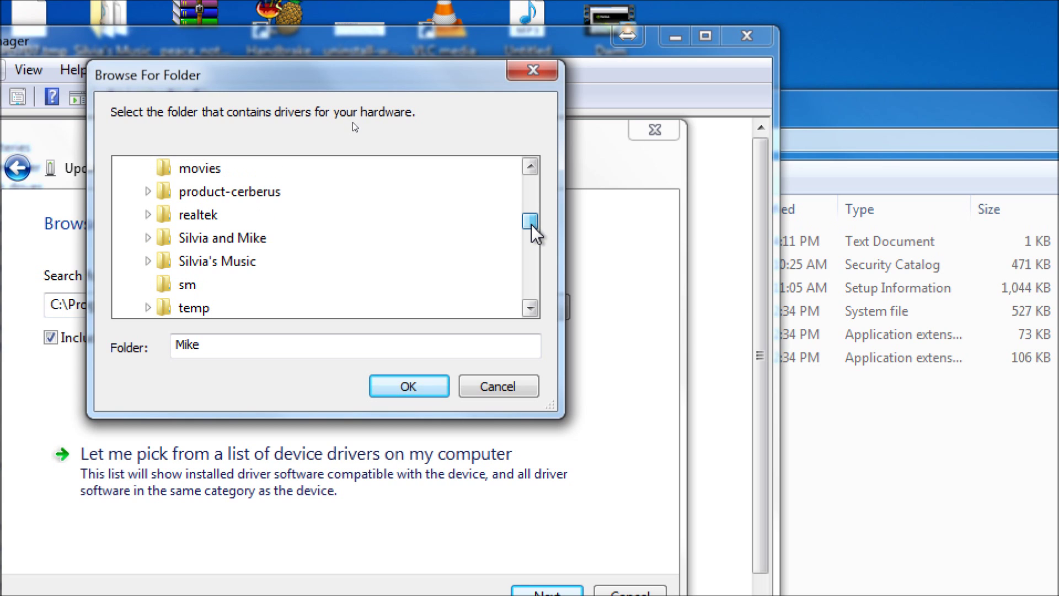
click(148, 215)
click(219, 283)
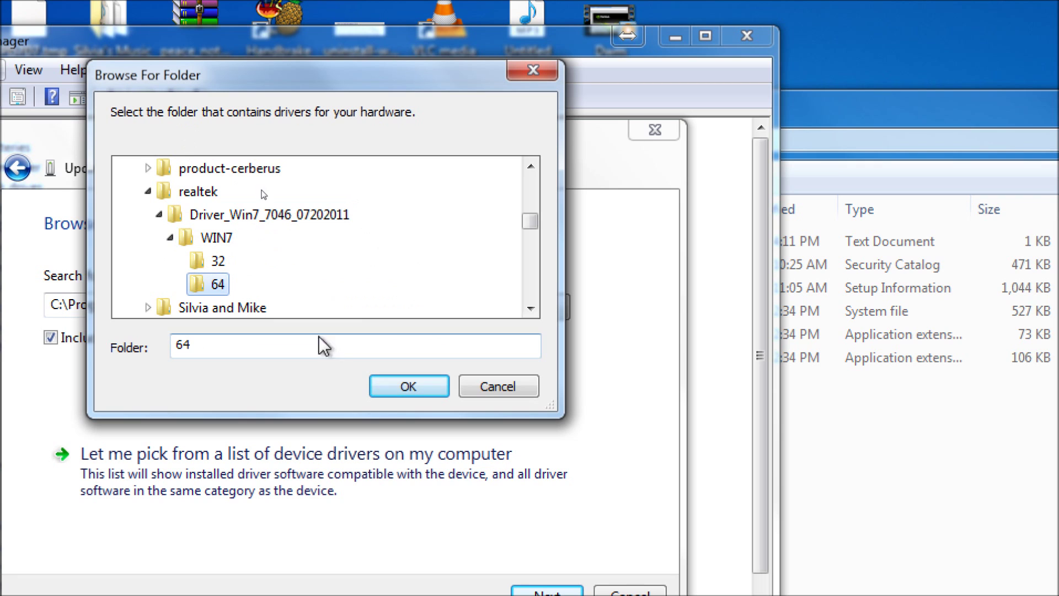
click(410, 385)
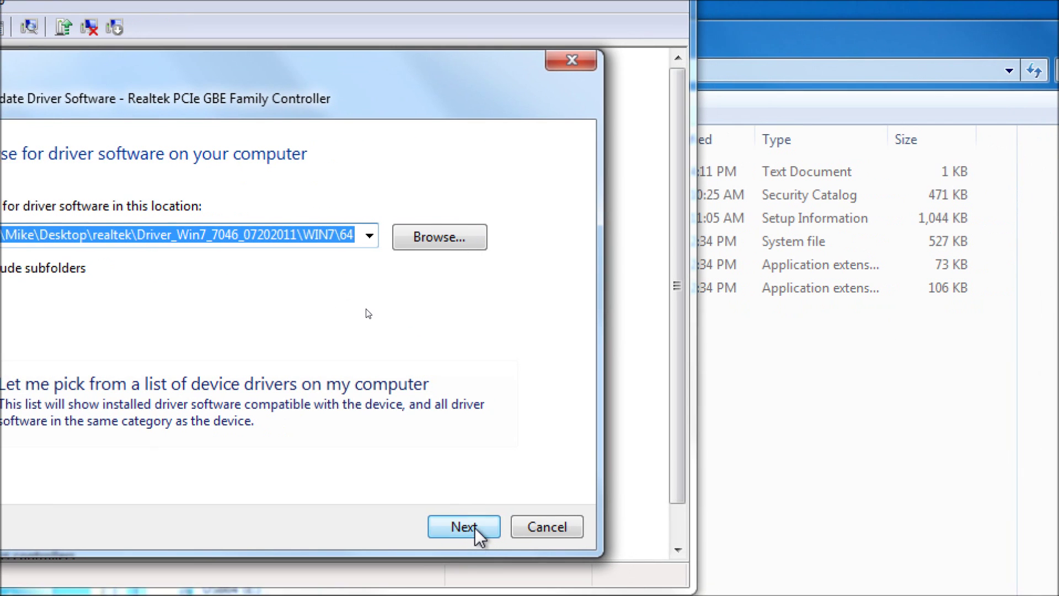
click(457, 529)
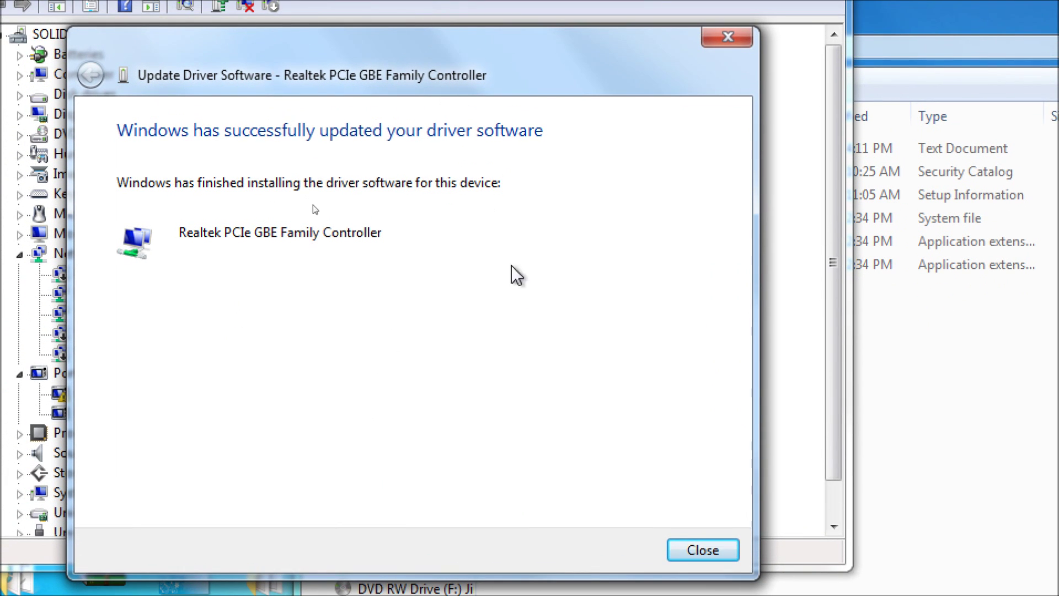
Close the successful driver update message and bring up the updated controller's context menu
click(702, 549)
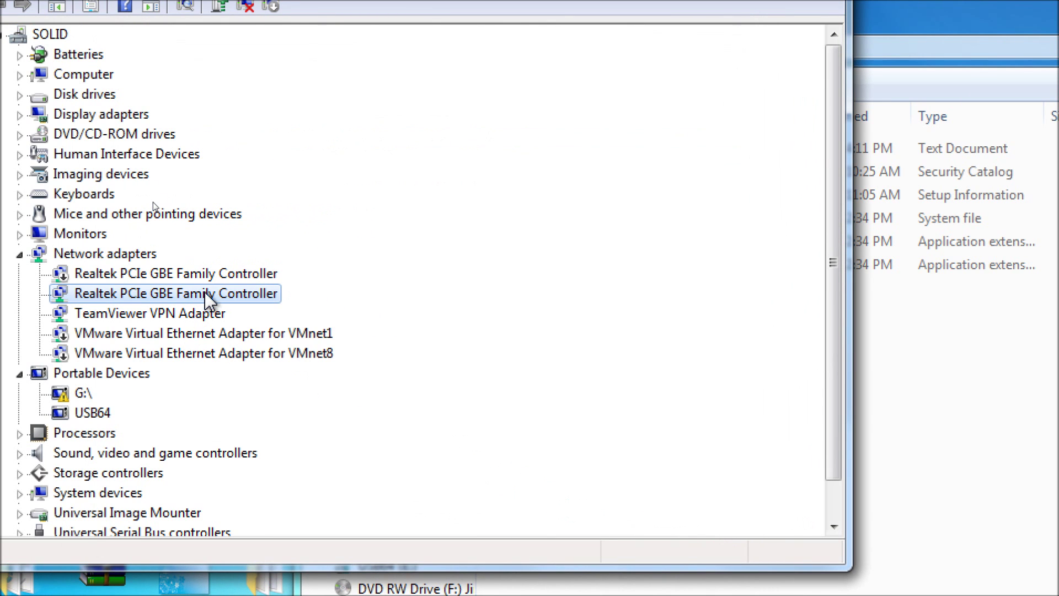
right_click(205, 293)
Check the updated controller's Driver tab shows version 7.46.610.2011, then cancel
click(360, 426)
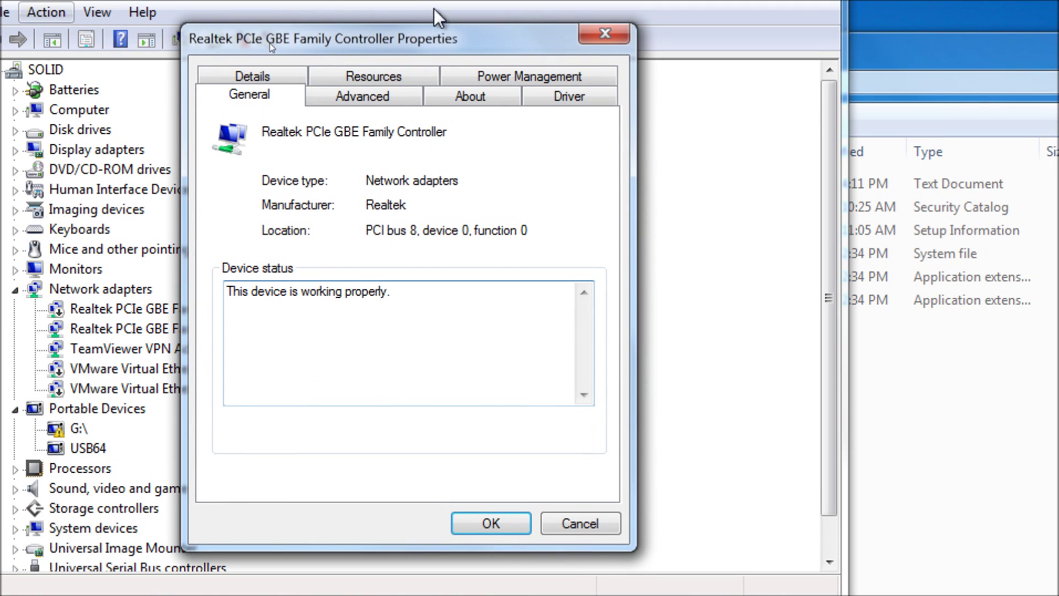
click(594, 64)
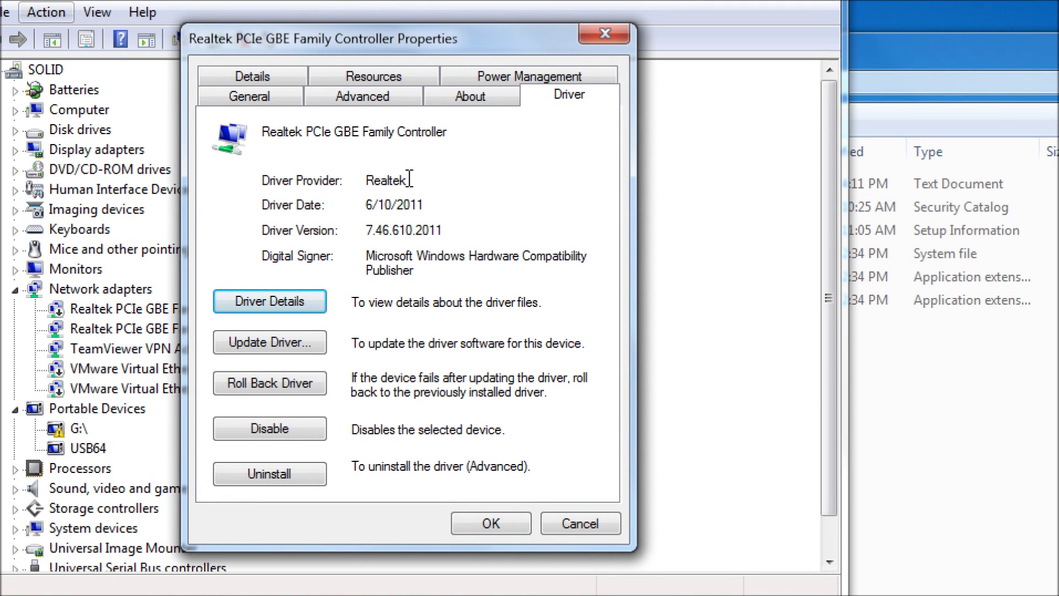
click(555, 533)
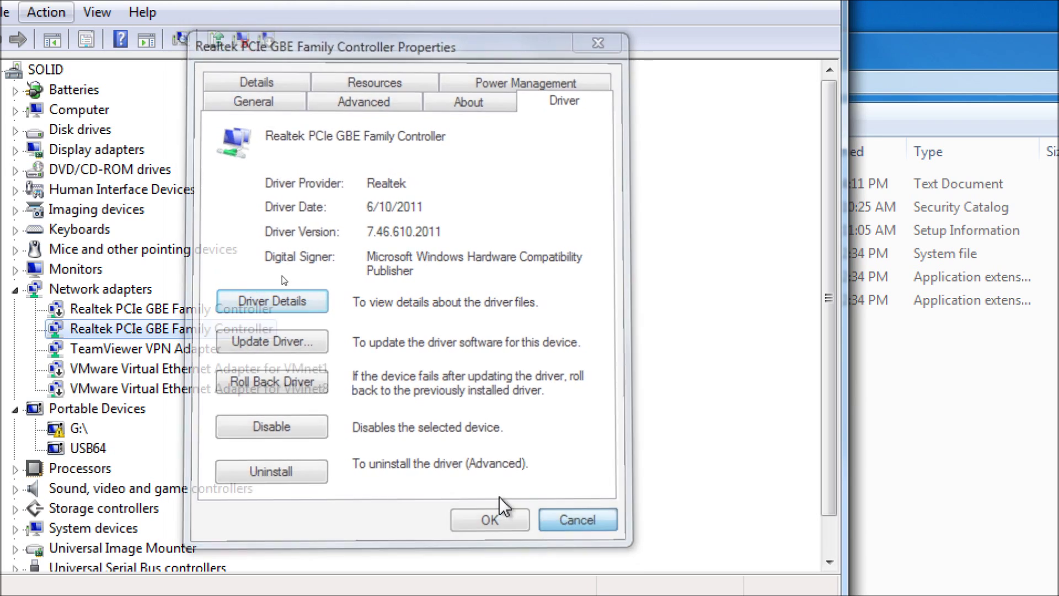
Show the other Realtek controller's driver details, still version 7.6.820.2009 from 2009
right_click(198, 314)
click(314, 454)
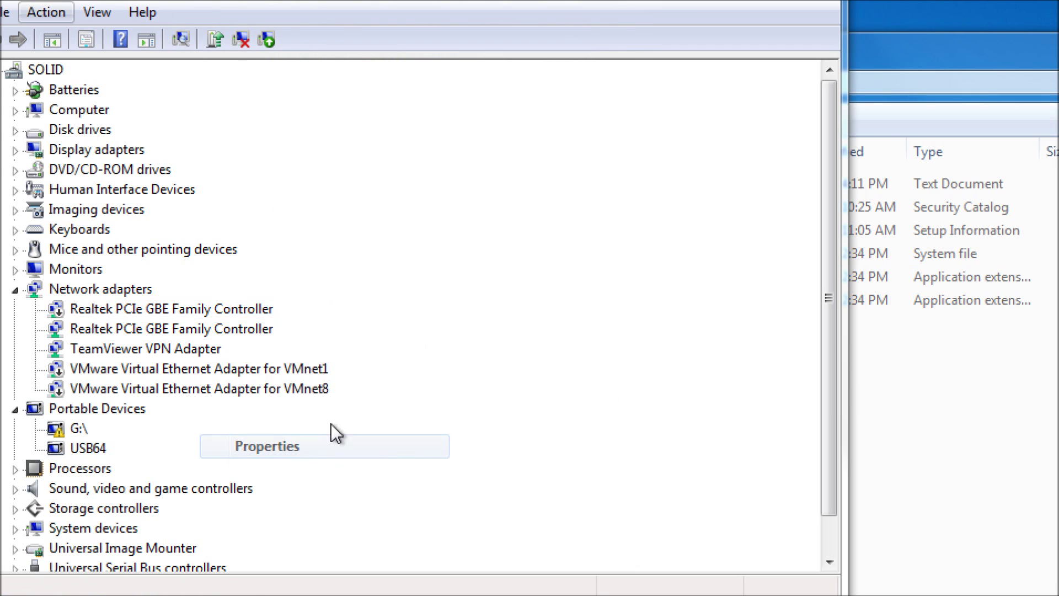
click(387, 76)
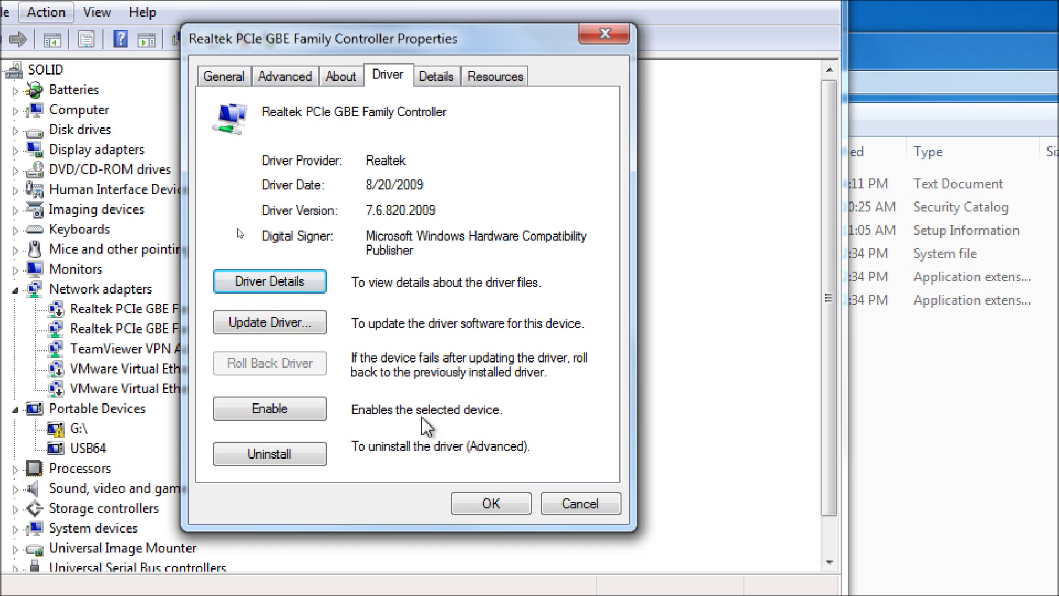
Update the other Realtek controller's driver from the prefilled WIN7\64 folder and close both dialogs
click(293, 323)
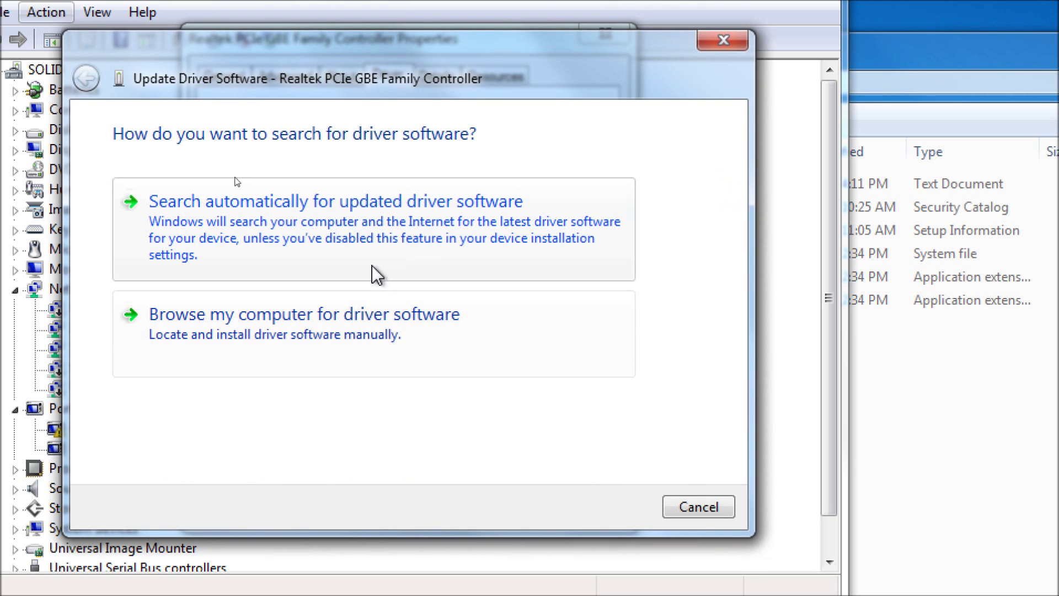
click(336, 343)
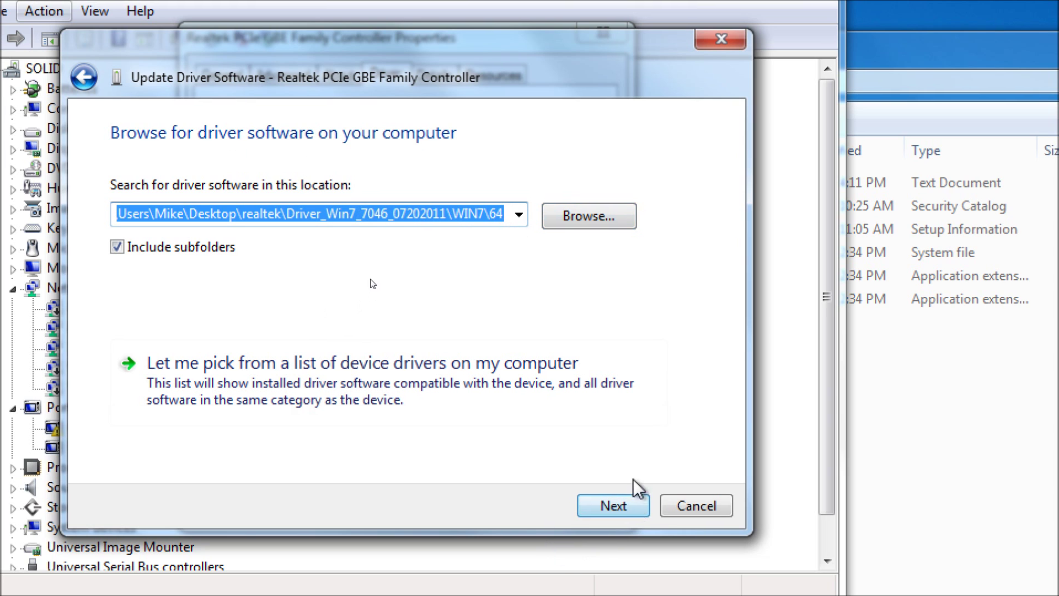
click(614, 506)
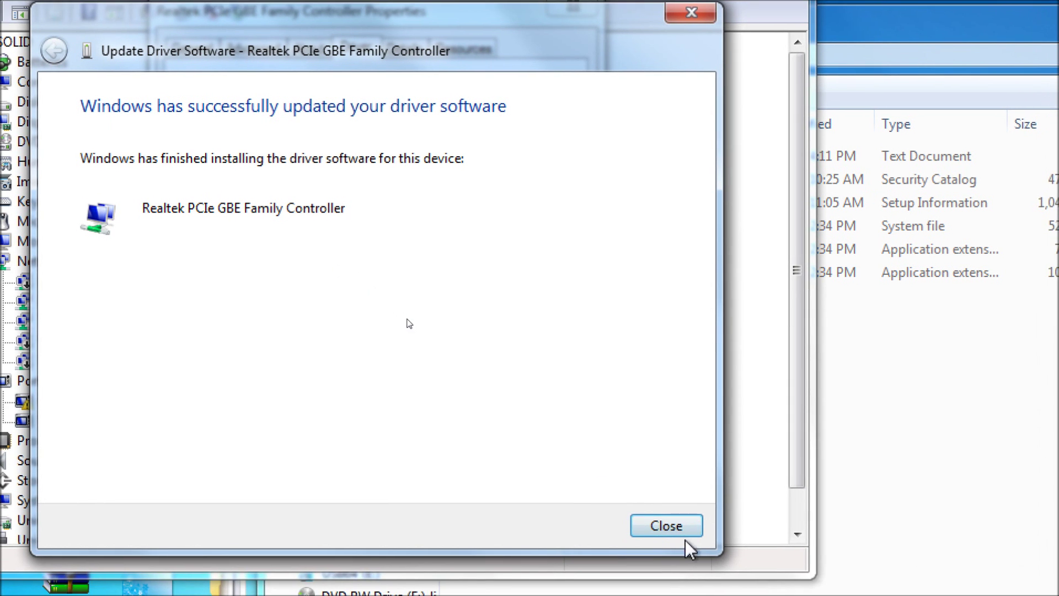
click(698, 551)
click(450, 478)
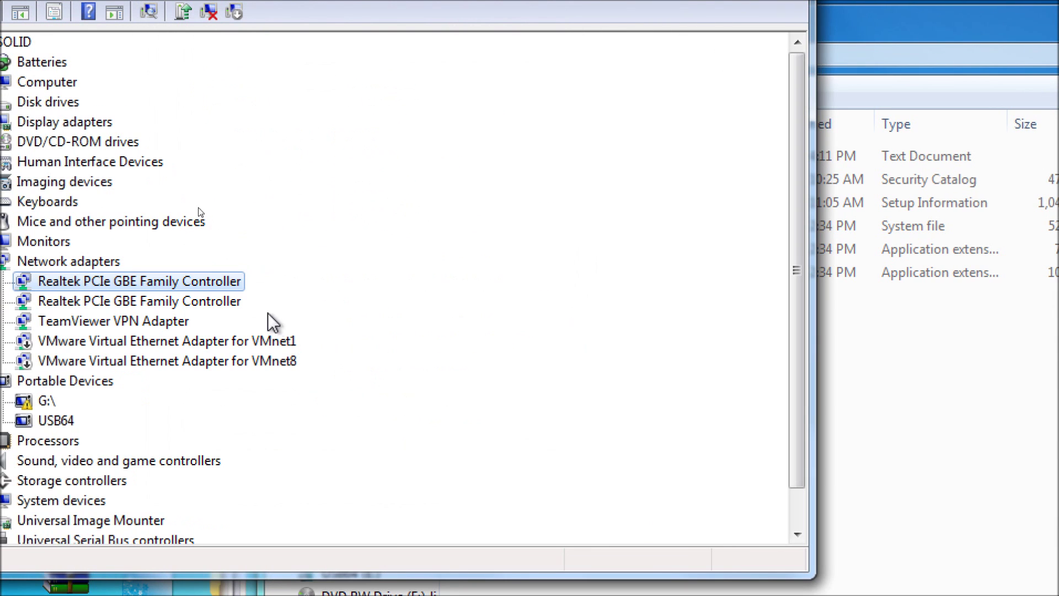
double_click(182, 301)
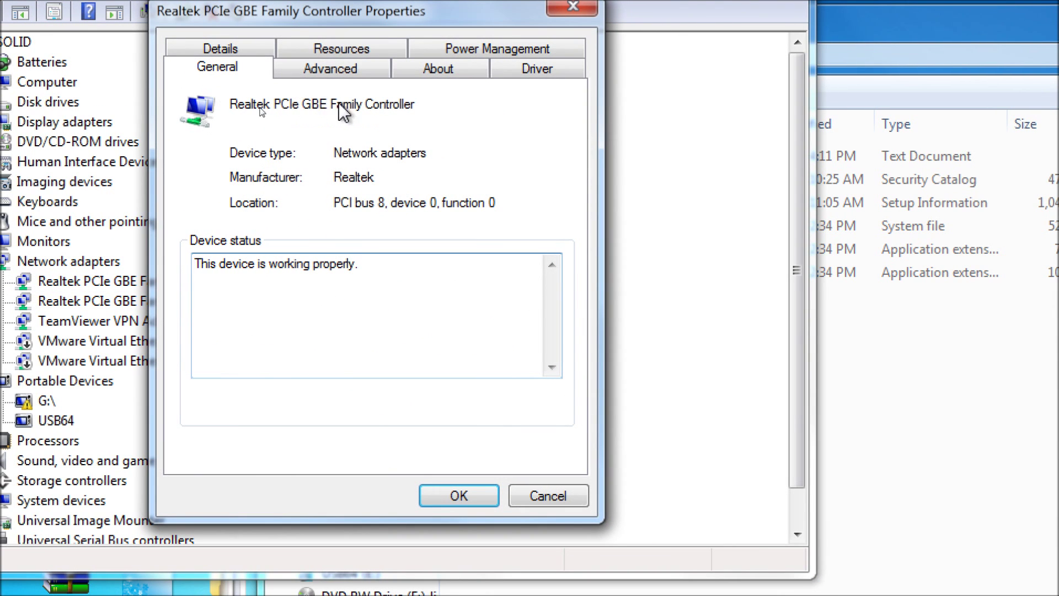
click(531, 78)
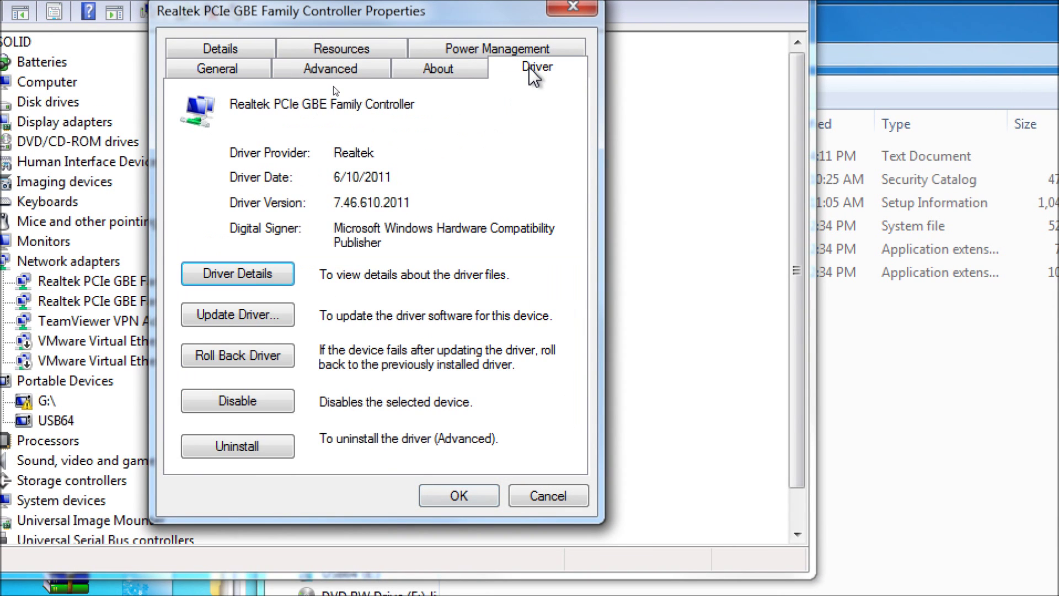
click(458, 496)
double_click(205, 281)
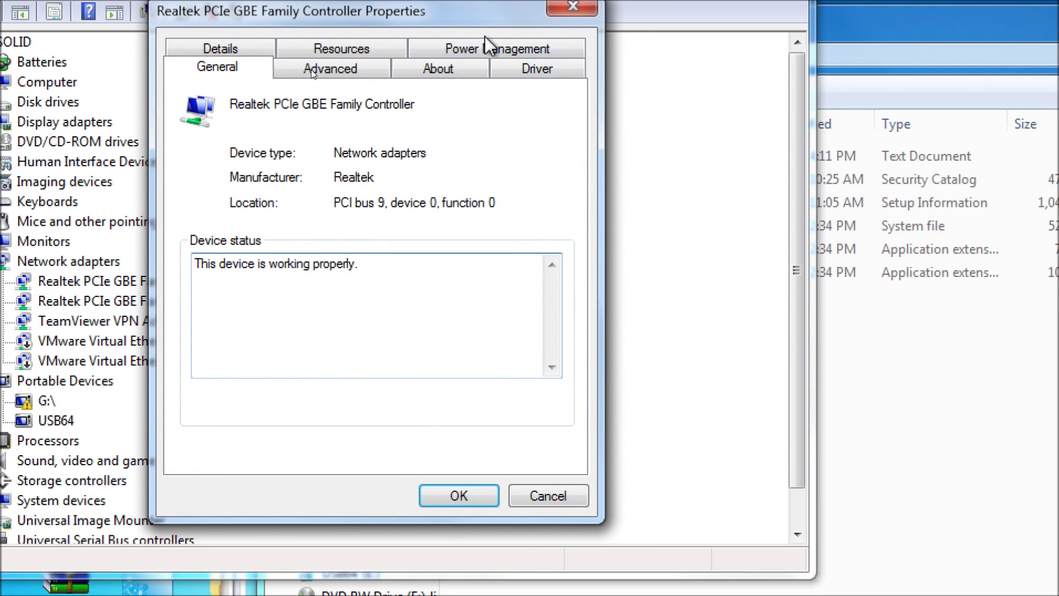
click(513, 69)
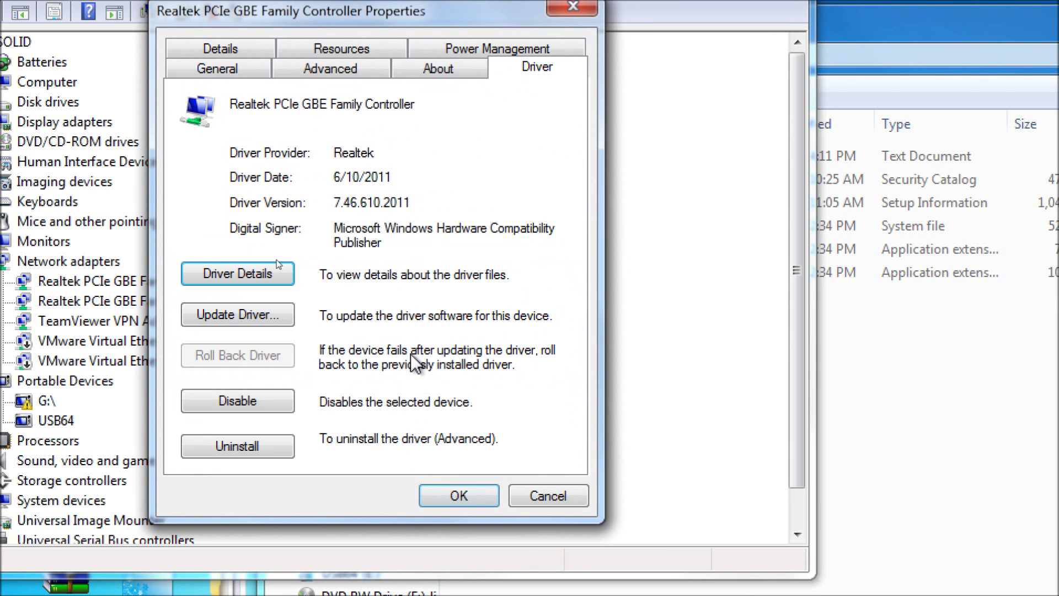
click(458, 496)
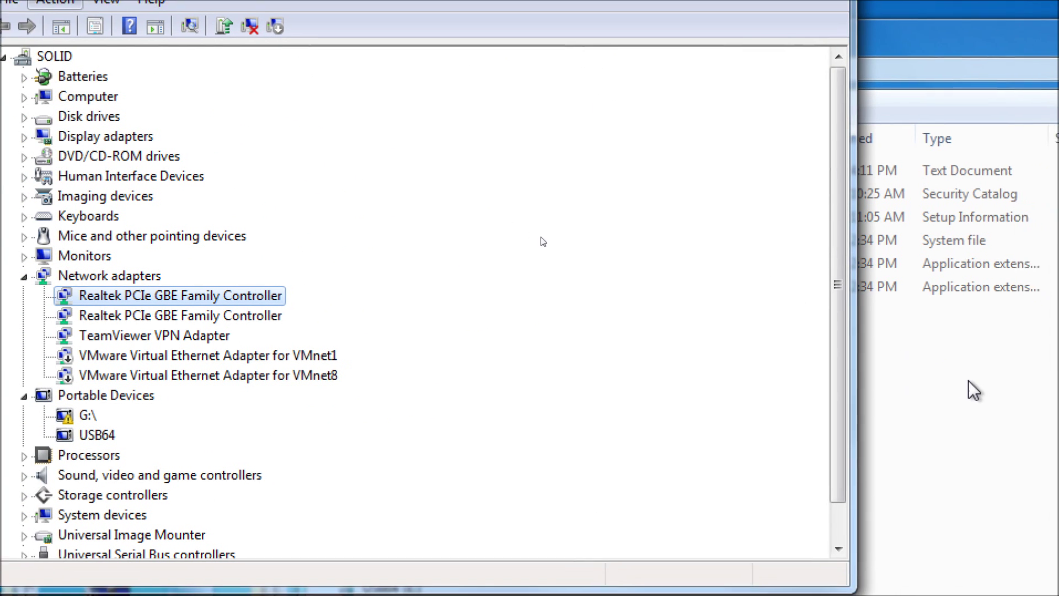
Switch to the Explorer window, return to Device Manager, and select the second Realtek controller
click(970, 380)
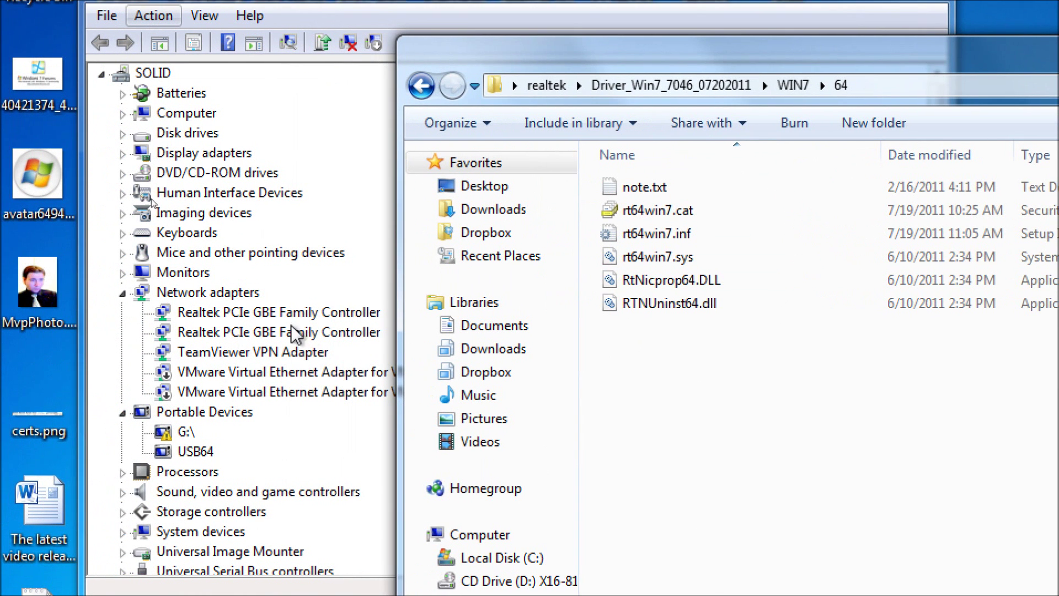
click(334, 311)
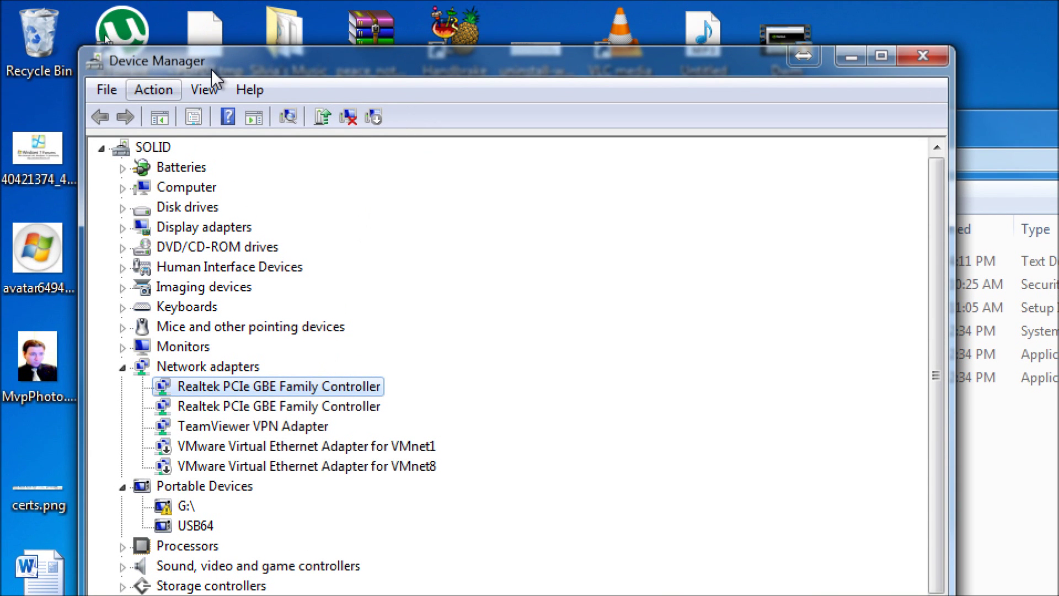
click(296, 409)
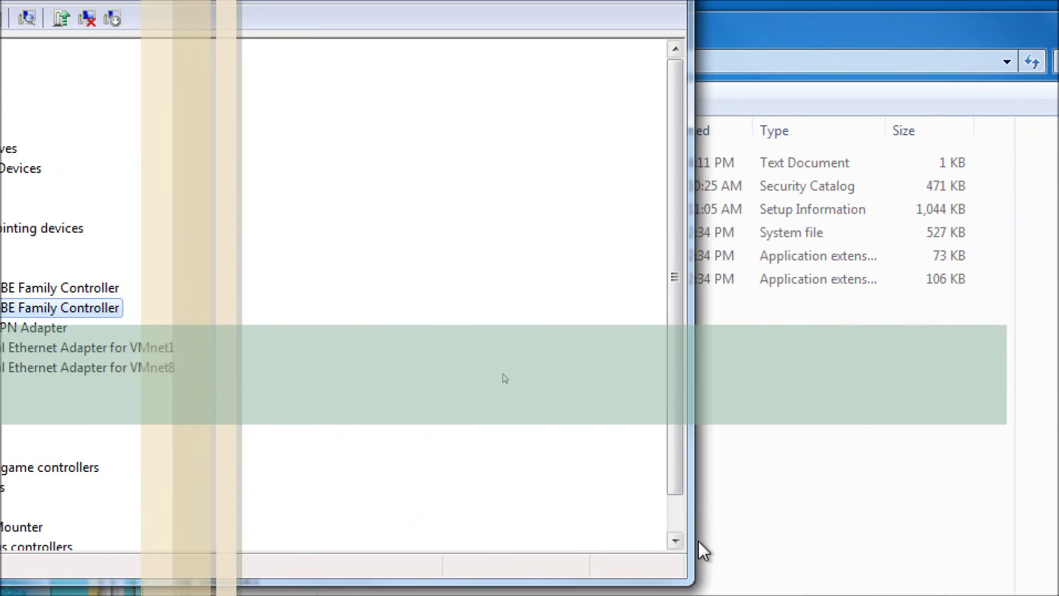